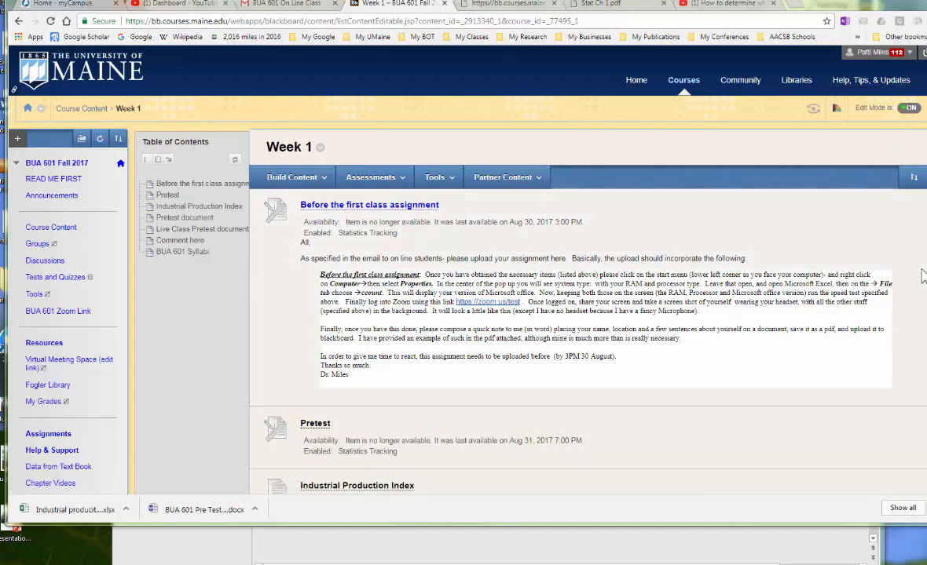
- Open the BUA 601 Pre Test F2017 Student.docx document from the Pretest folder
{"action": "scroll", "coordinate": [550, 314], "scroll_direction": "down", "scroll_amount": 5}
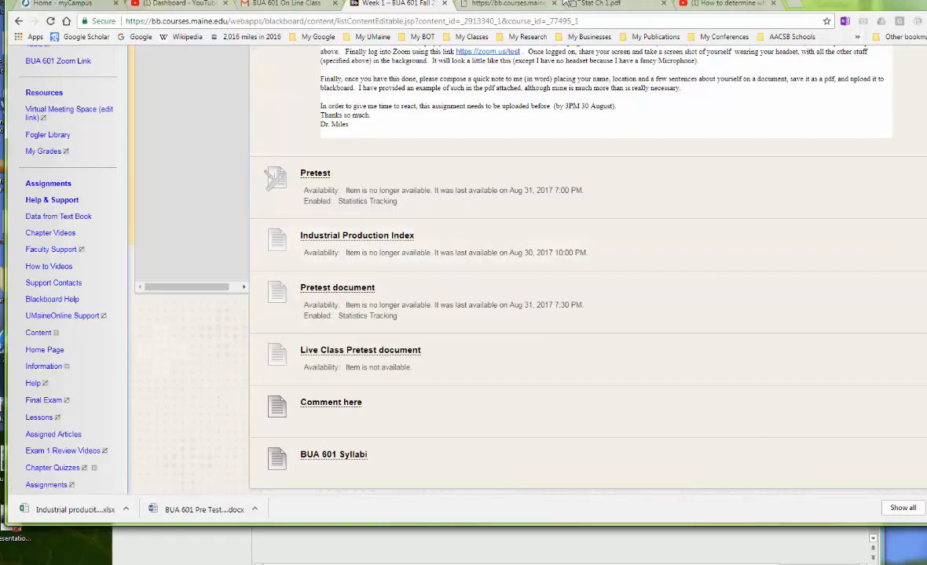
{"action": "left_click_drag", "start_coordinate": [643, 10], "coordinate": [926, 106]}
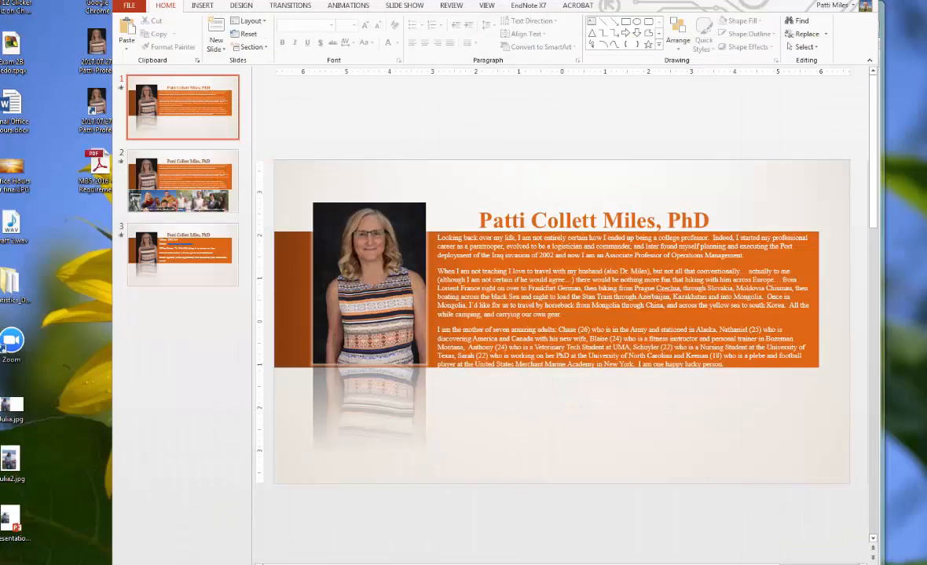
{"action": "left_click", "coordinate": [835, 0]}
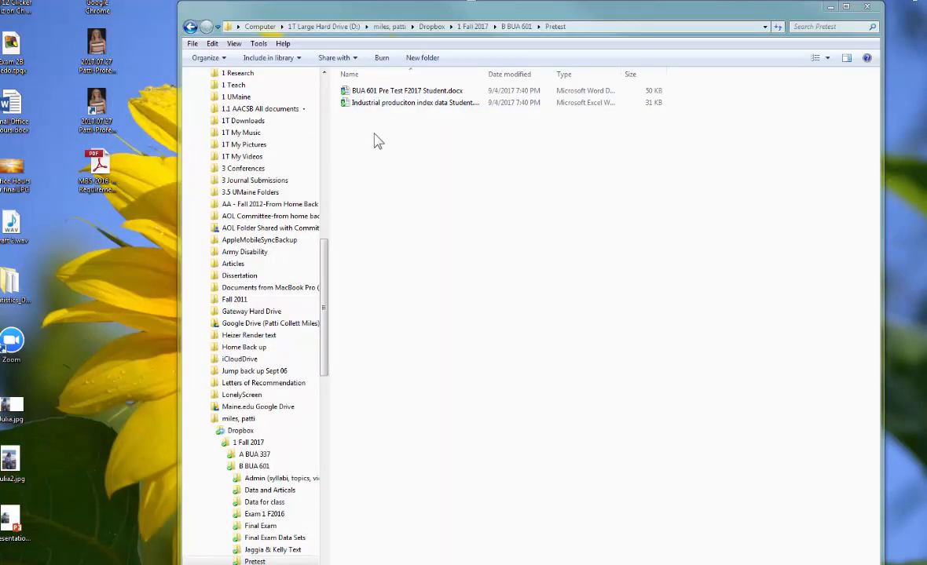
{"action": "left_click", "coordinate": [375, 92]}
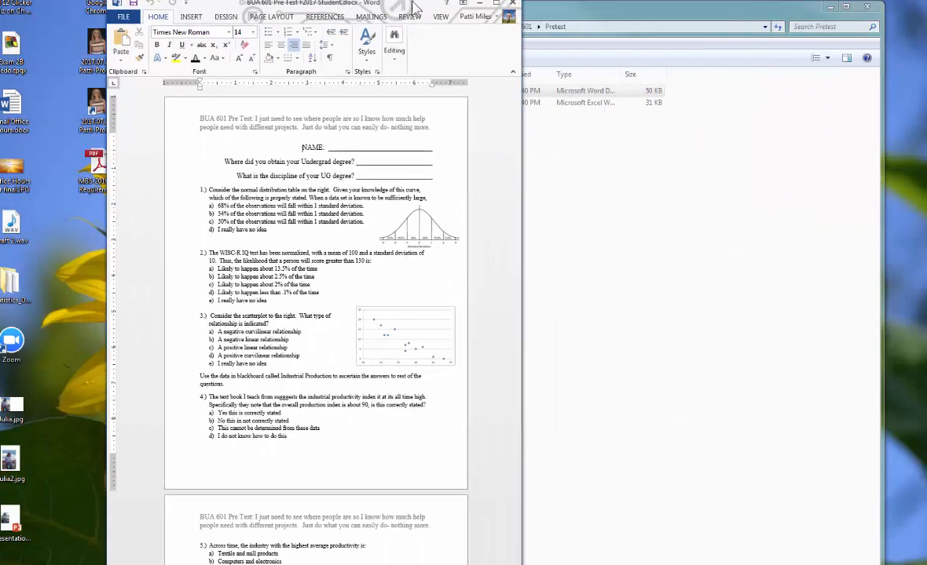
- Open the Industrial produciton index data Student.xlsx workbook from the same folder and close the folder window
{"action": "left_click", "coordinate": [606, 16]}
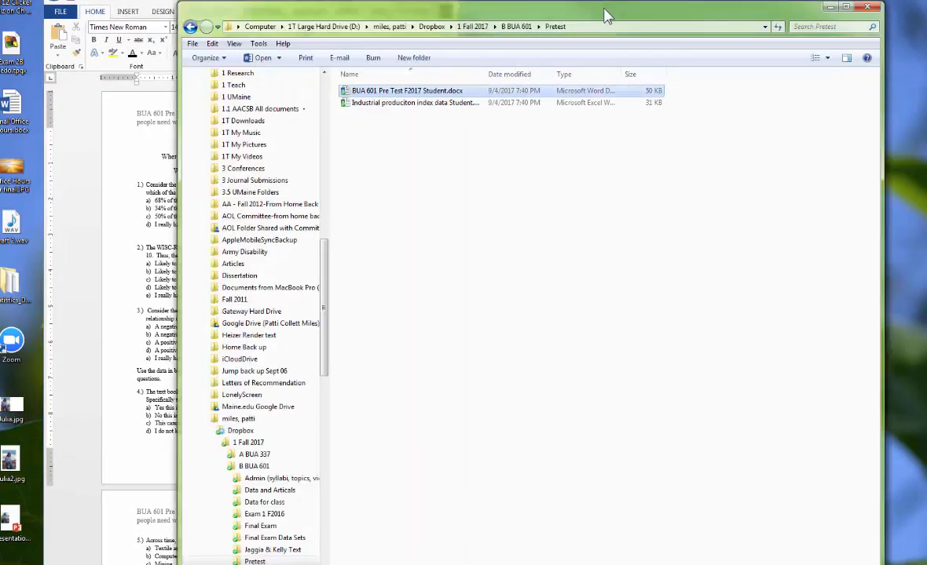
{"action": "double_click", "coordinate": [432, 104]}
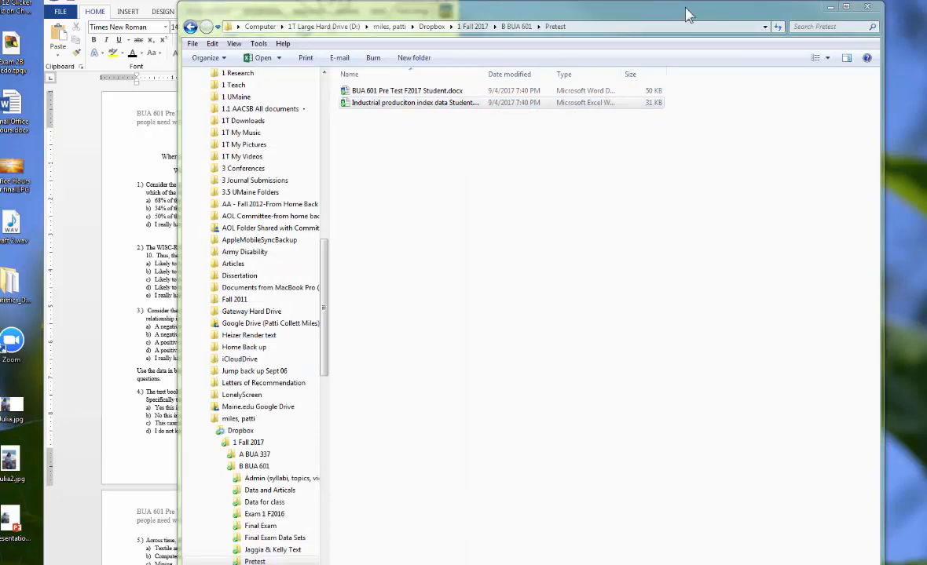
{"action": "left_click", "coordinate": [868, 9]}
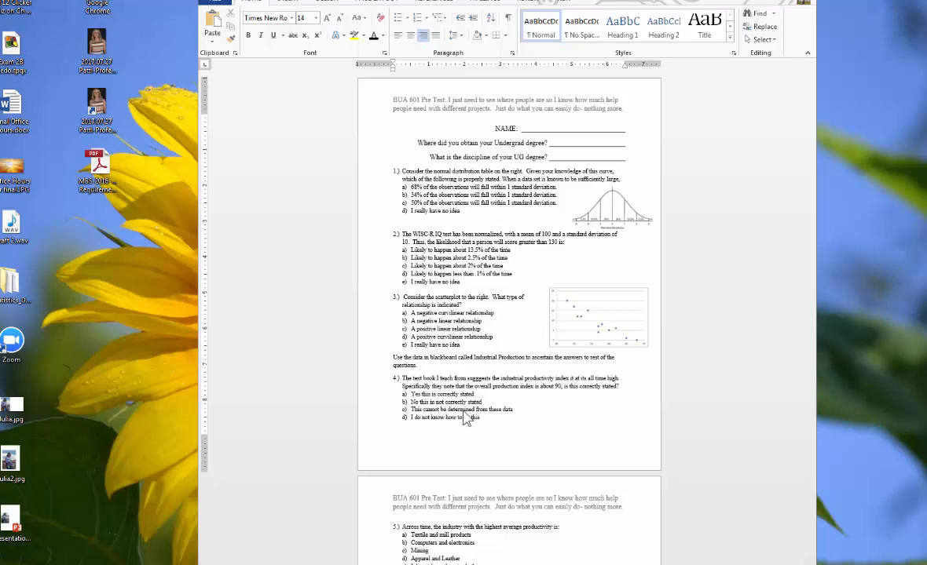
- Read through the pretest questions in the Word document
{"action": "scroll", "coordinate": [458, 416], "scroll_direction": "down", "scroll_amount": 3}
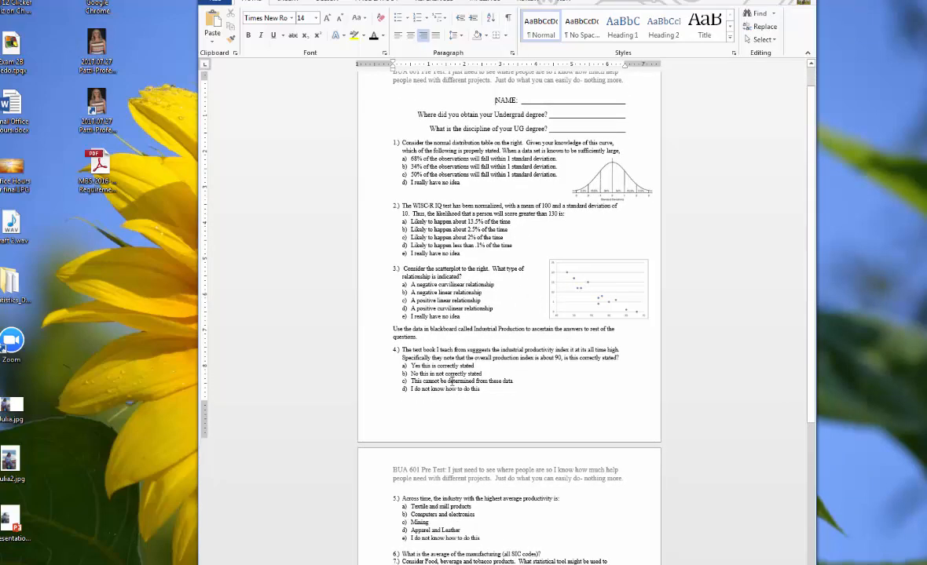
{"action": "scroll", "coordinate": [452, 358], "scroll_direction": "down", "scroll_amount": 3}
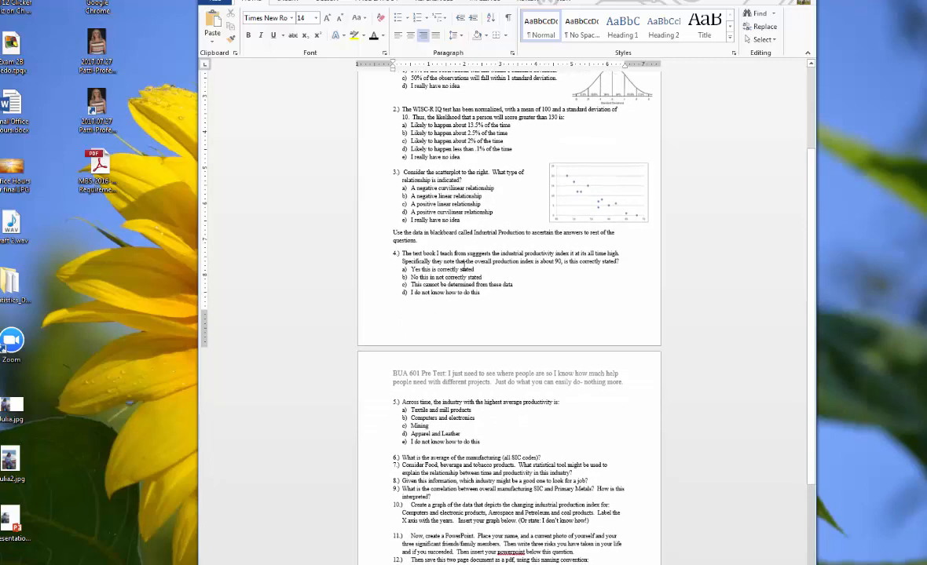
{"action": "scroll", "coordinate": [445, 419], "scroll_direction": "down", "scroll_amount": 5}
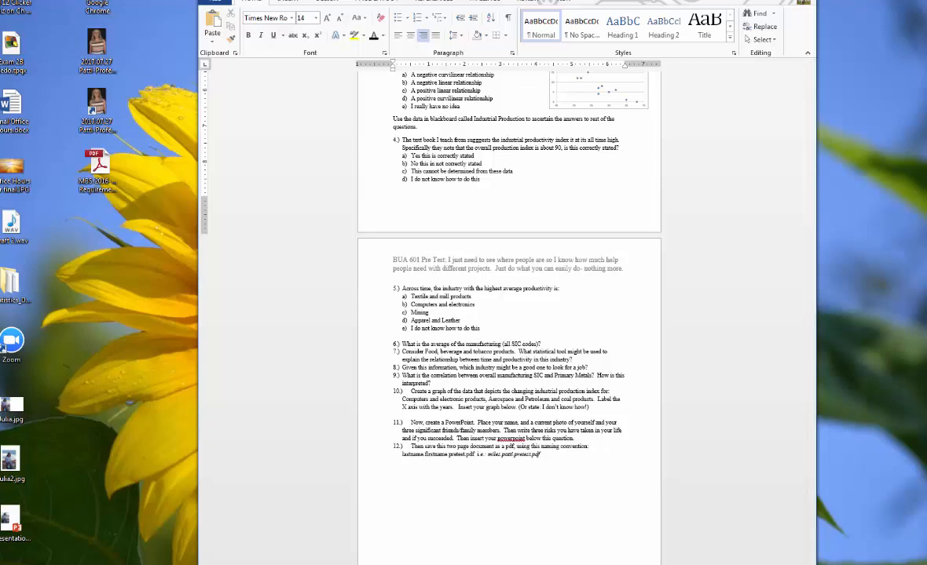
- Bring the Excel workbook forward and widen its window
{"action": "left_click_drag", "start_coordinate": [926, 76], "coordinate": [545, 45]}
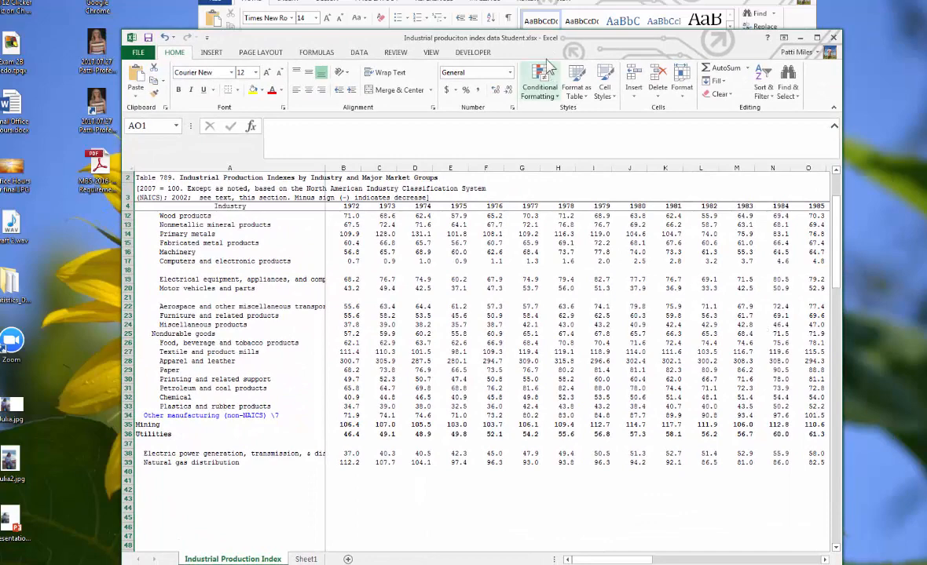
{"action": "left_click_drag", "start_coordinate": [533, 42], "coordinate": [440, 17]}
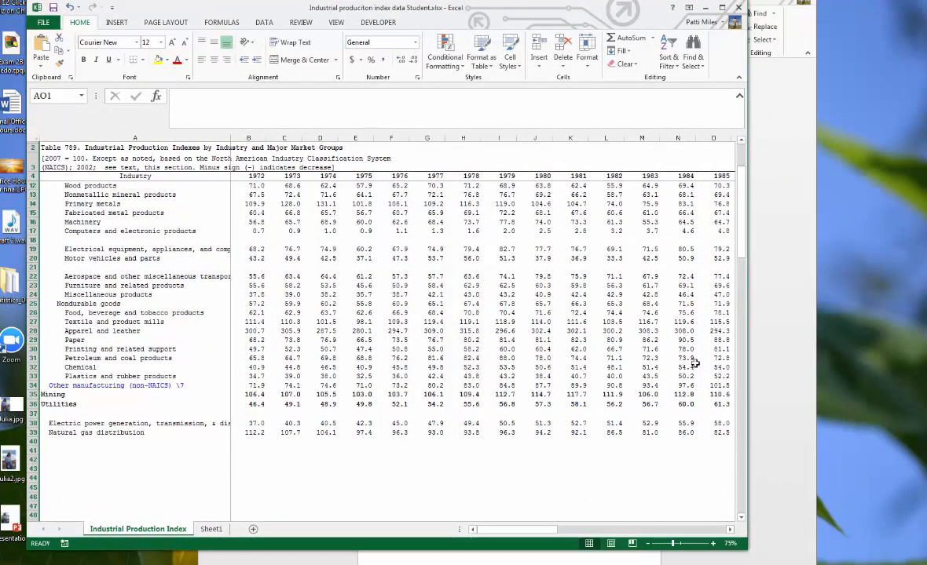
{"action": "left_click_drag", "start_coordinate": [779, 359], "coordinate": [925, 360]}
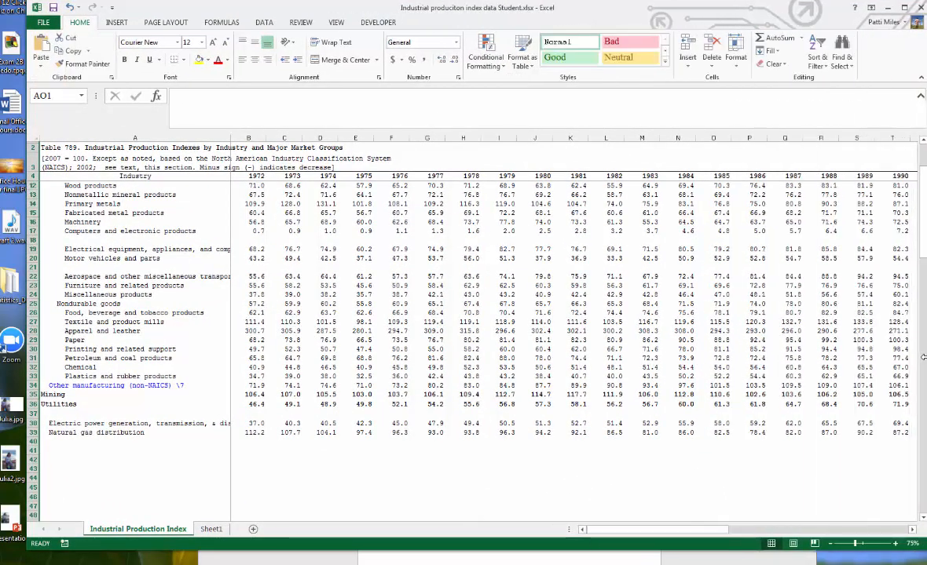
- Insert an AVERAGE of the Manufacturing SIC row (B9:AN9) into cell AO9
{"action": "scroll", "coordinate": [182, 357], "scroll_direction": "up", "scroll_amount": 3}
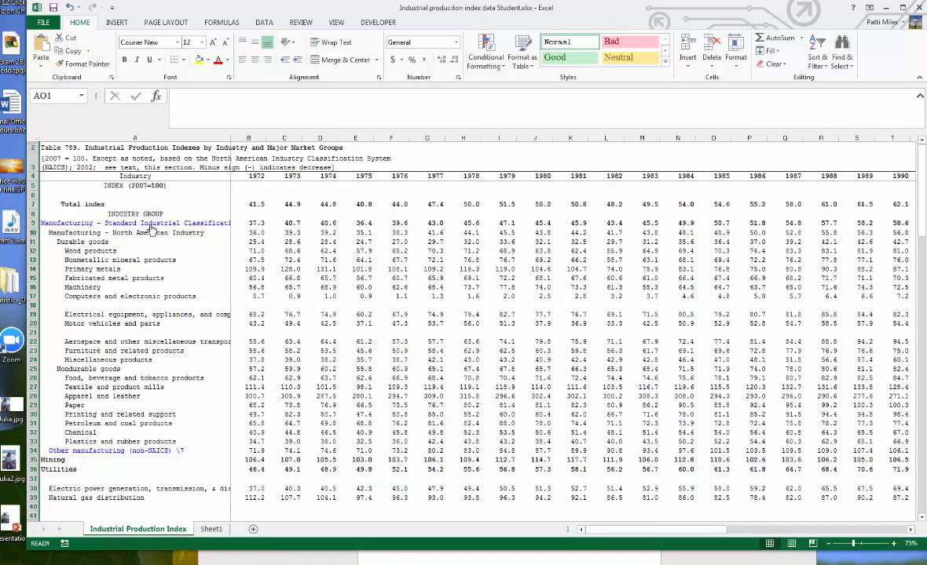
{"action": "left_click", "coordinate": [32, 223]}
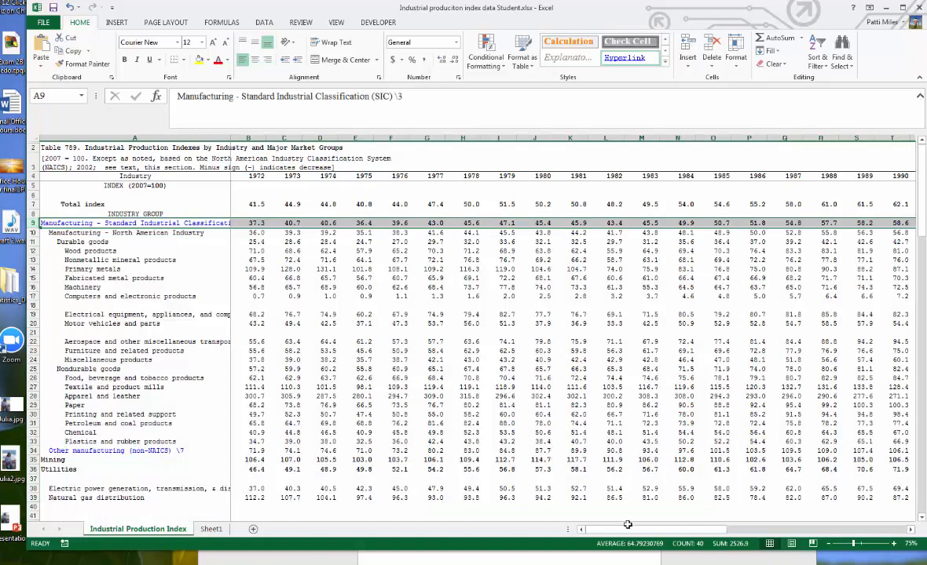
{"action": "left_click_drag", "start_coordinate": [654, 530], "coordinate": [836, 537]}
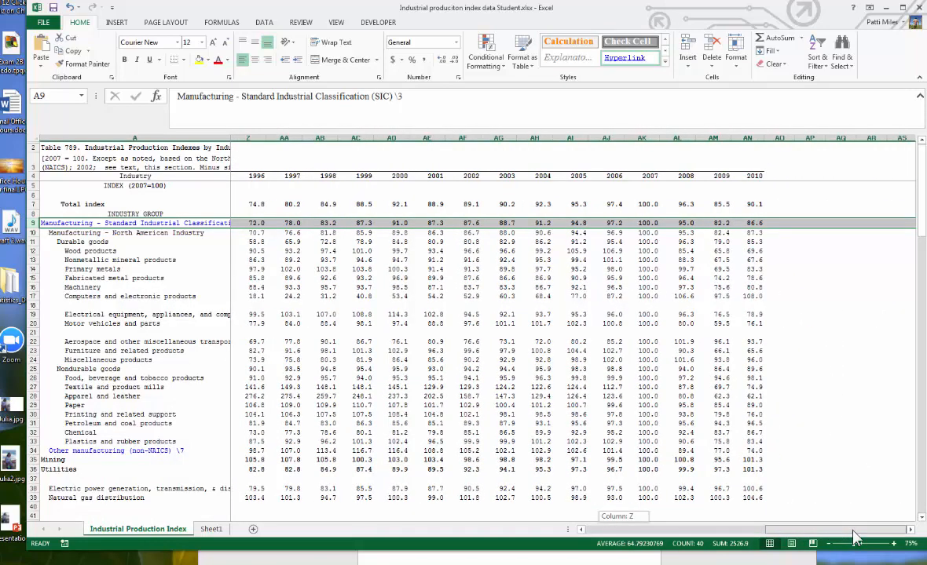
{"action": "left_click", "coordinate": [787, 223]}
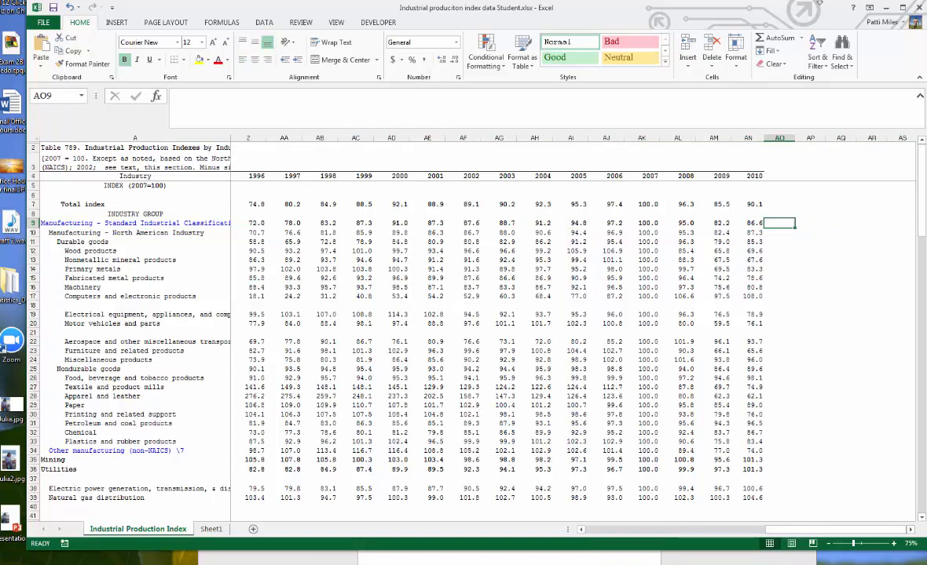
{"action": "left_click", "coordinate": [802, 38]}
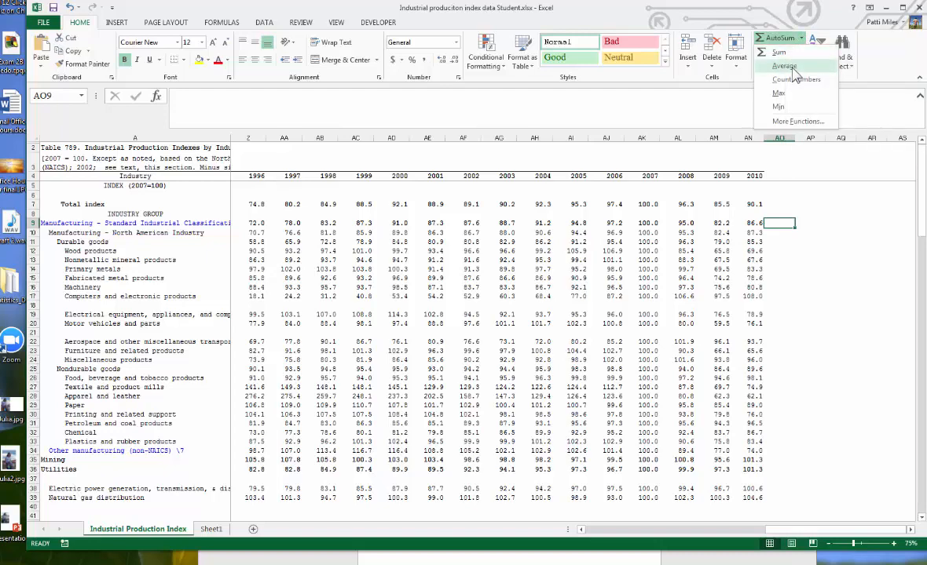
{"action": "left_click", "coordinate": [785, 67]}
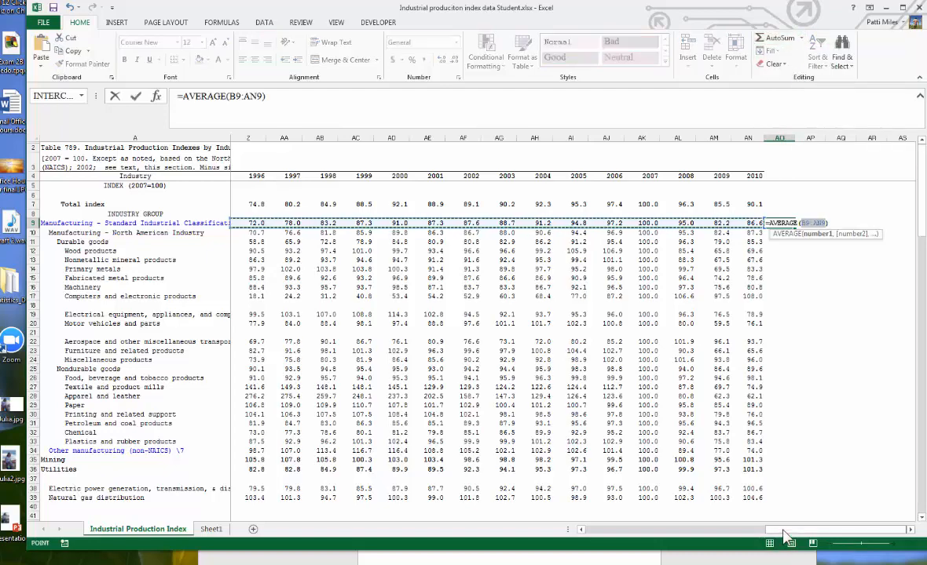
{"action": "left_click_drag", "start_coordinate": [783, 536], "coordinate": [597, 533]}
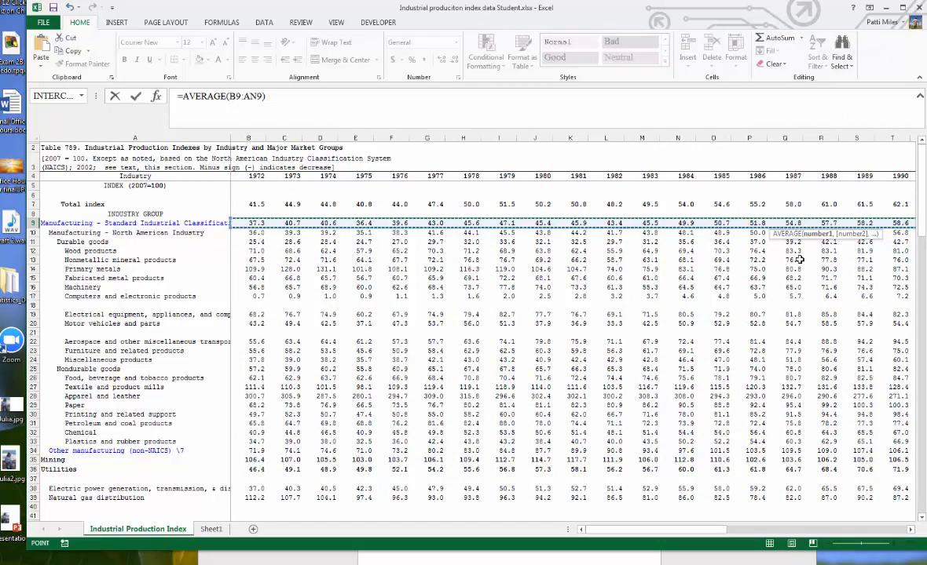
{"action": "key", "text": "Return"}
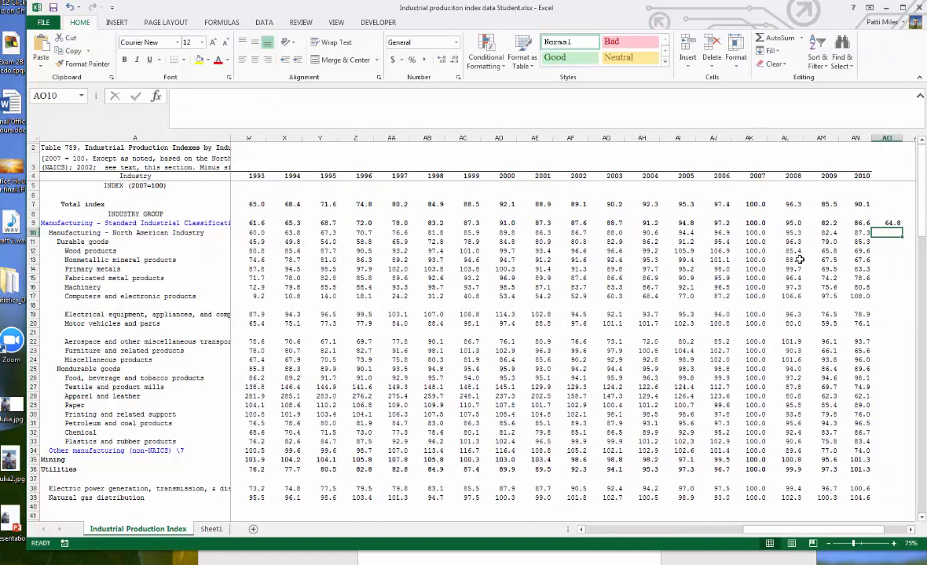
- Copy the AO9 average formula up and down column AO, then clear the copied cells
{"action": "left_click", "coordinate": [892, 223]}
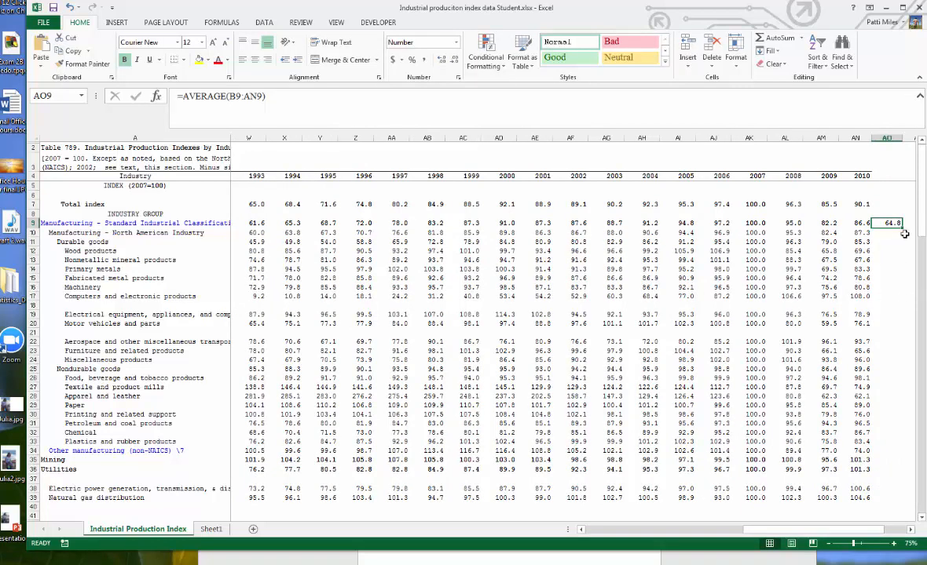
{"action": "left_click_drag", "start_coordinate": [902, 227], "coordinate": [894, 206]}
{"action": "left_click", "coordinate": [882, 213]}
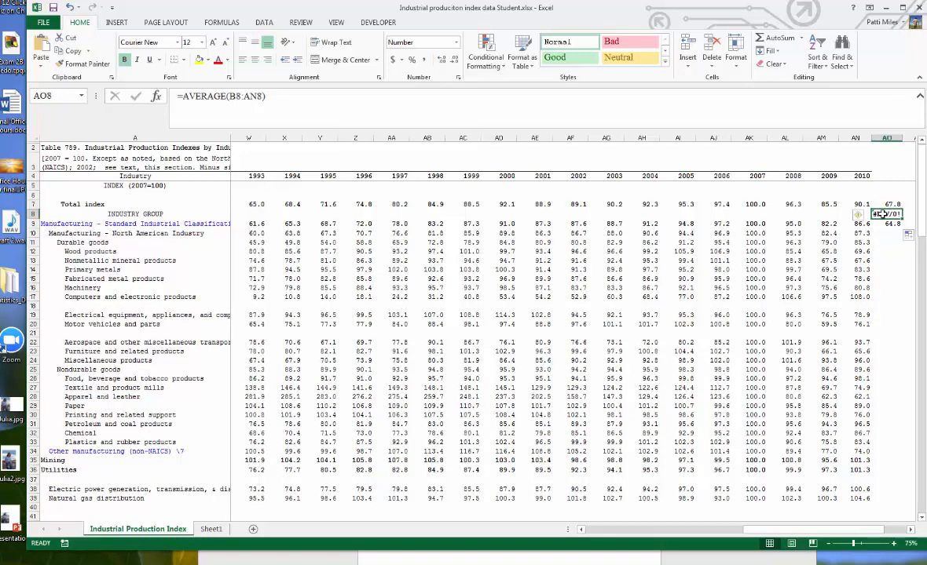
{"action": "key", "text": "Delete"}
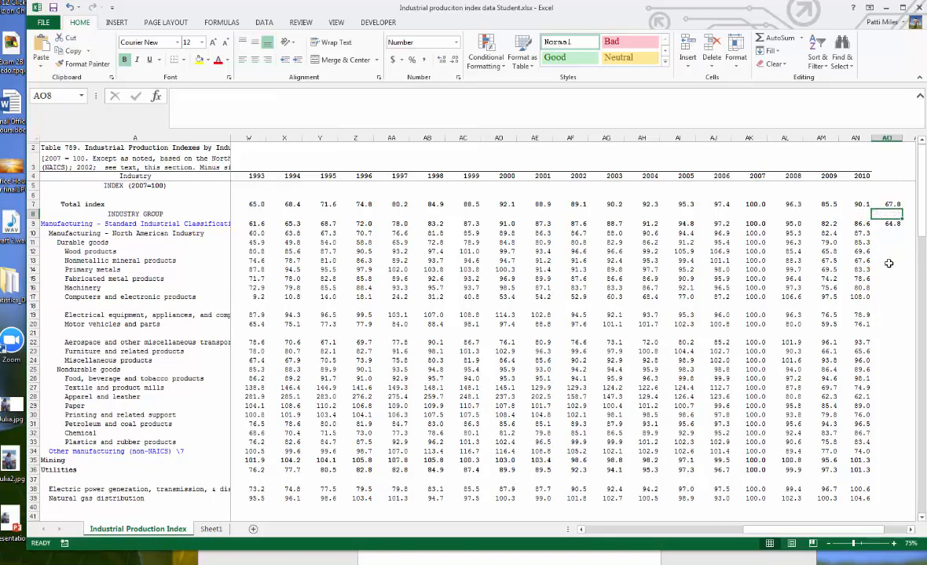
{"action": "left_click", "coordinate": [888, 224]}
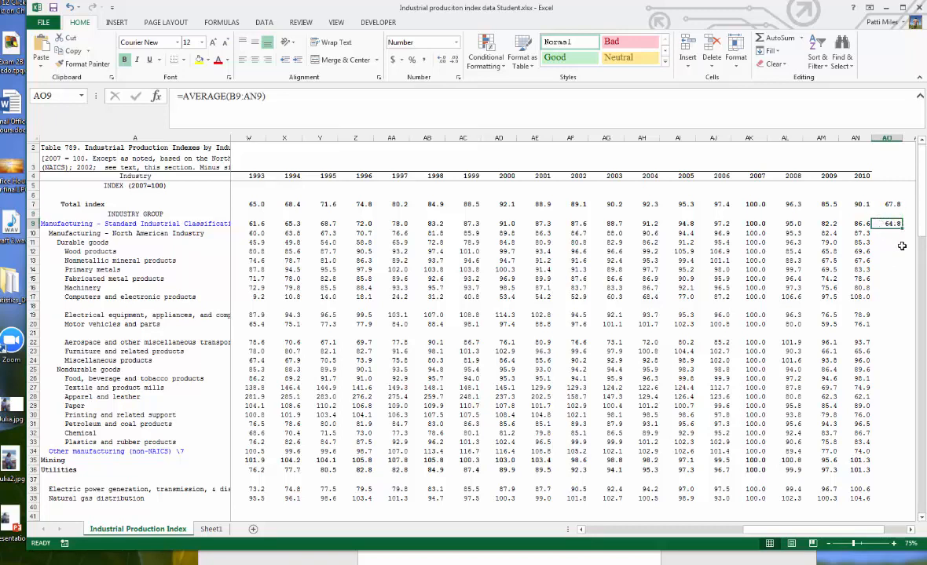
{"action": "left_click_drag", "start_coordinate": [903, 228], "coordinate": [902, 303]}
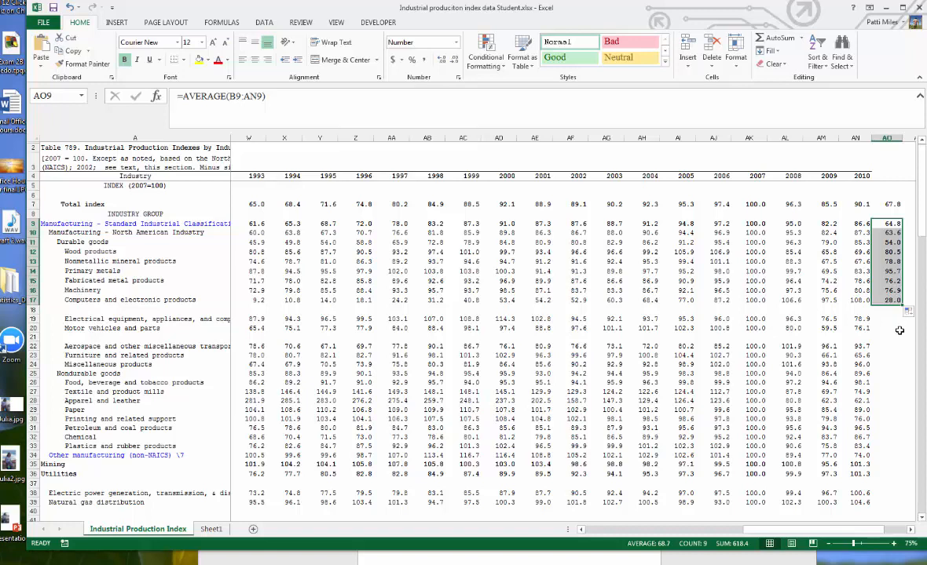
{"action": "key", "text": "Delete"}
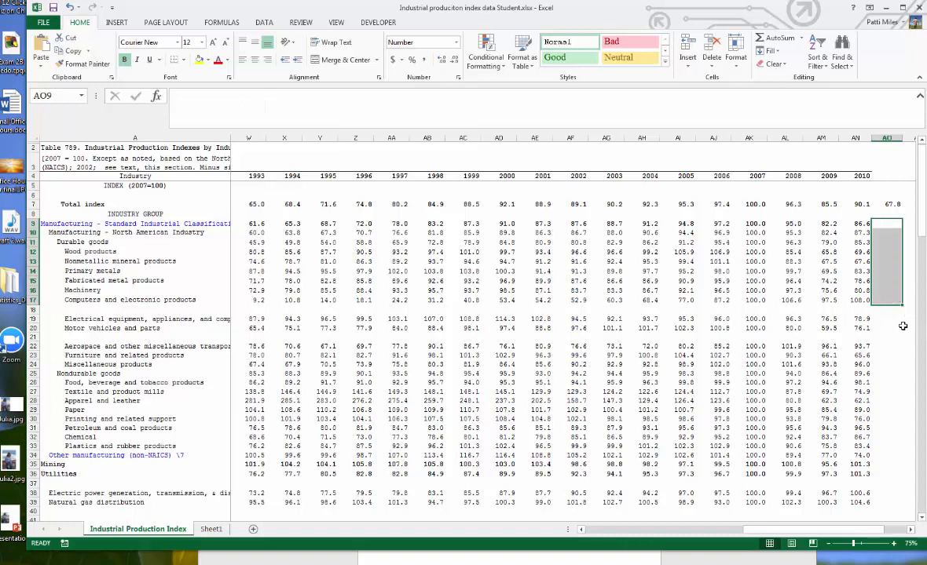
{"action": "left_click", "coordinate": [888, 205]}
{"action": "key", "text": "Delete"}
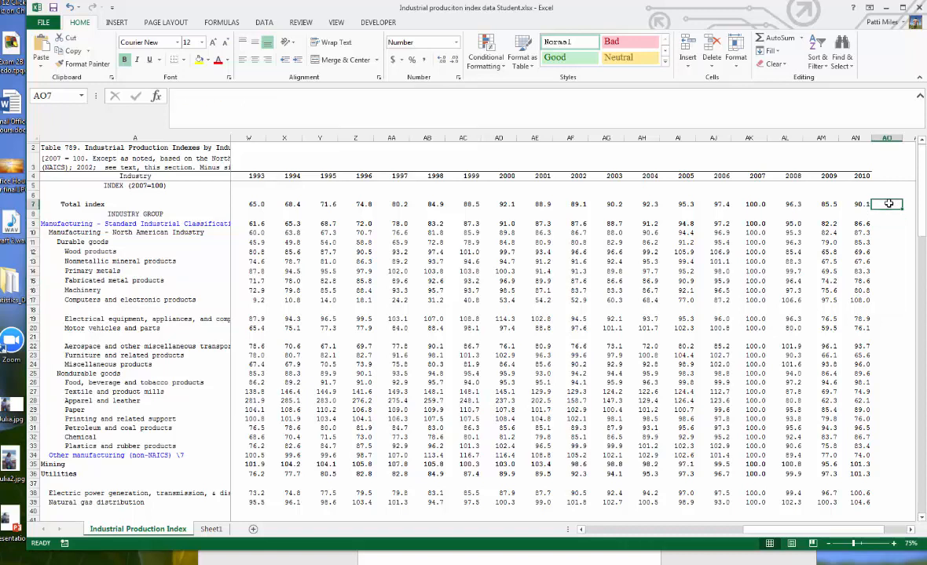
- Insert an AVERAGE of row 9 (B9:AN9) into cell AO9 again
{"action": "left_click", "coordinate": [893, 225]}
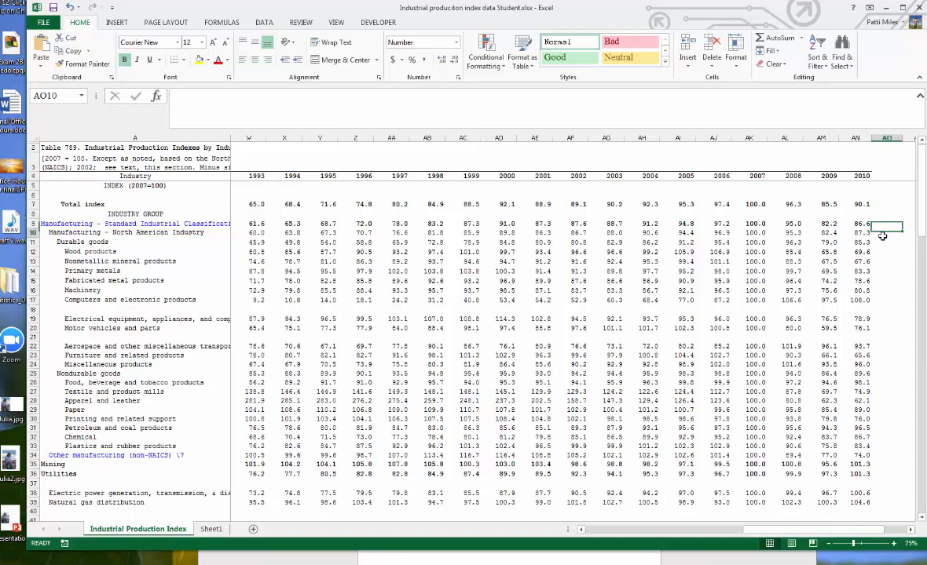
{"action": "left_click", "coordinate": [802, 38]}
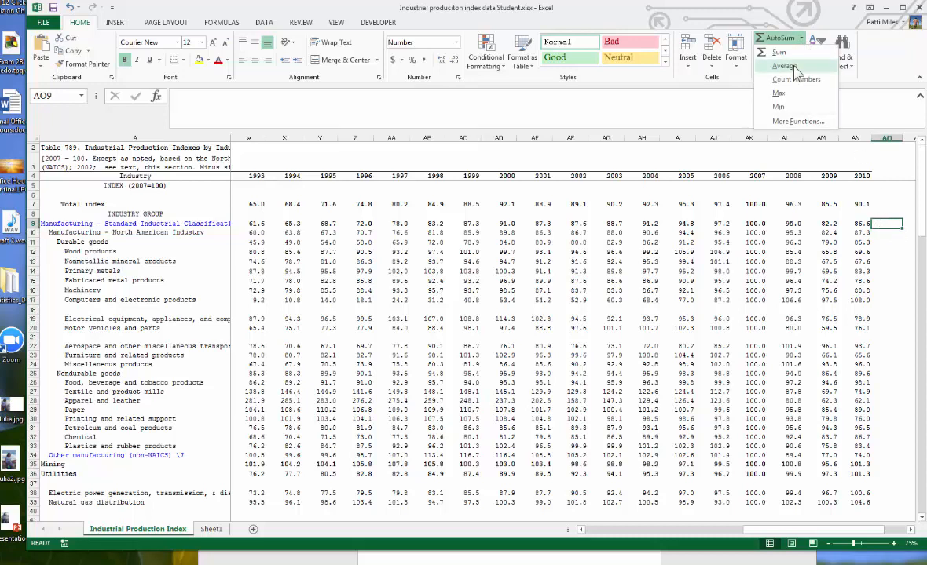
{"action": "left_click", "coordinate": [794, 69]}
{"action": "key", "text": "Return"}
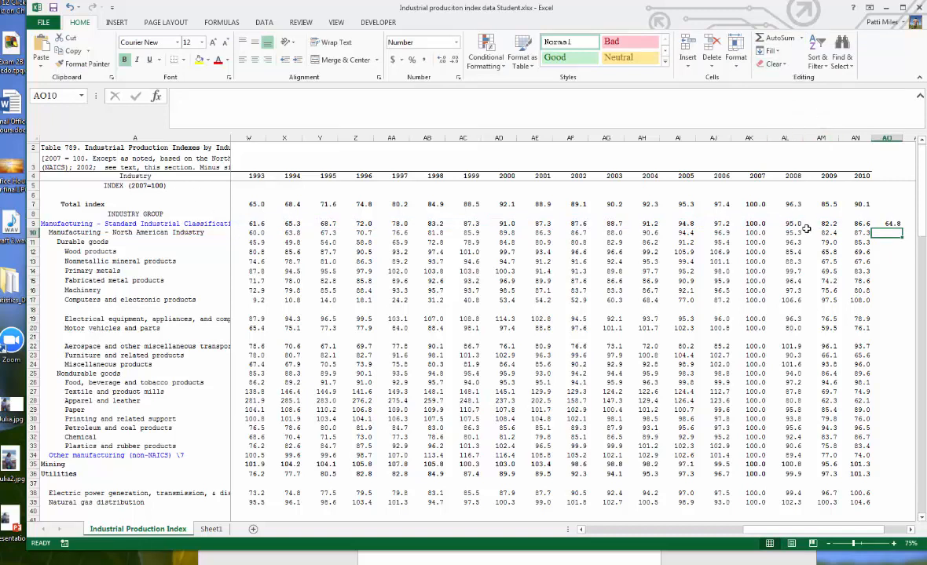
- Copy the AO9 average down through AO17, clear those cells, and switch back to the Word document
{"action": "key", "text": "Up"}
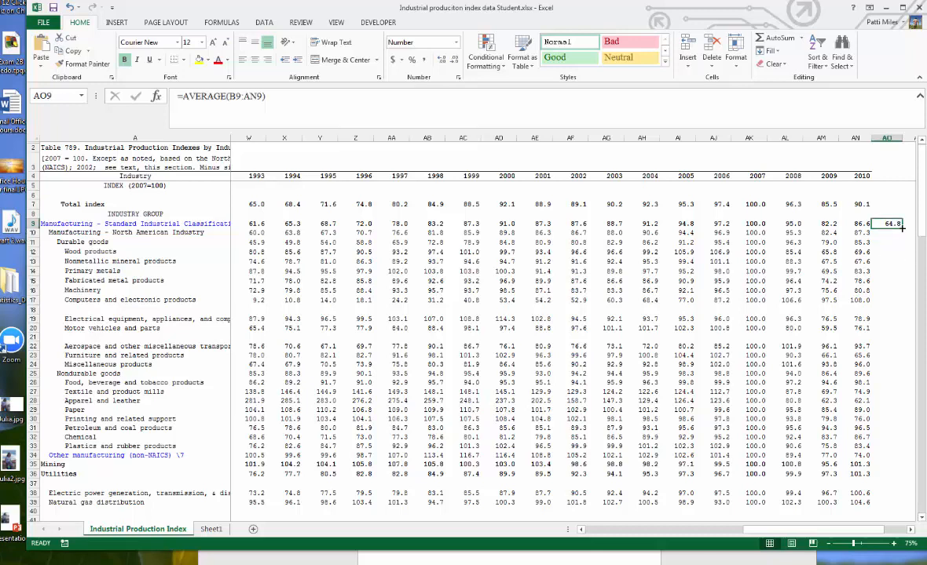
{"action": "left_click_drag", "start_coordinate": [902, 228], "coordinate": [902, 302]}
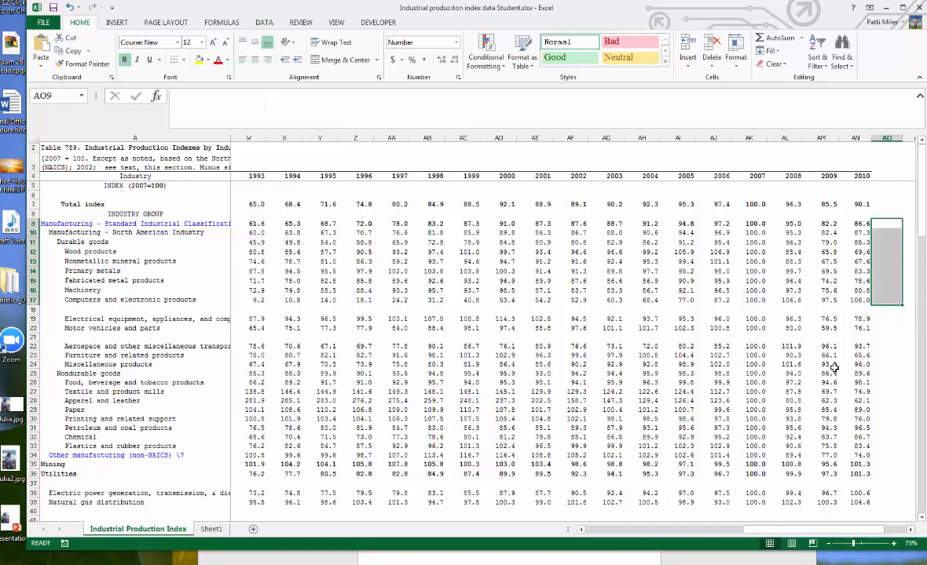
{"action": "key", "text": "Delete"}
{"action": "left_click", "coordinate": [886, 355]}
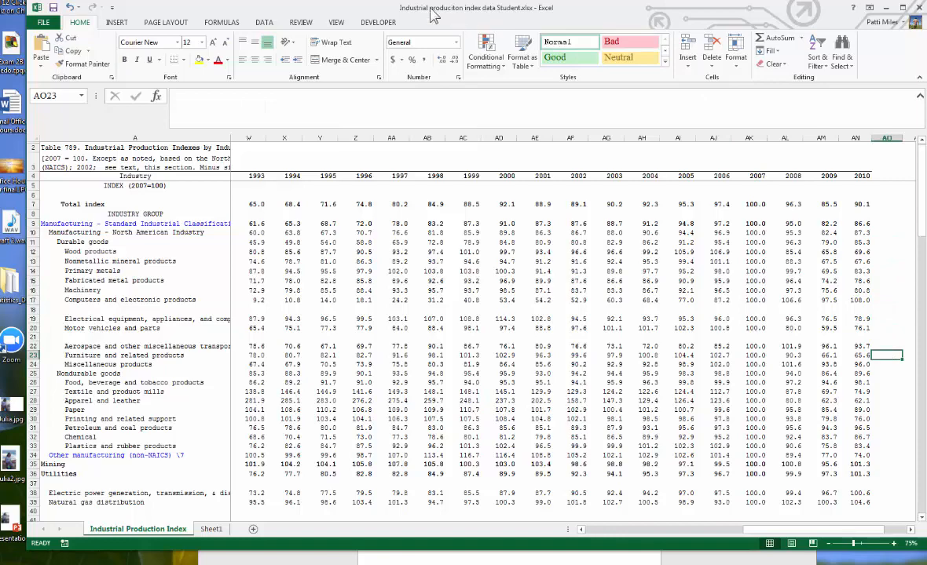
{"action": "left_click_drag", "start_coordinate": [433, 15], "coordinate": [926, 139]}
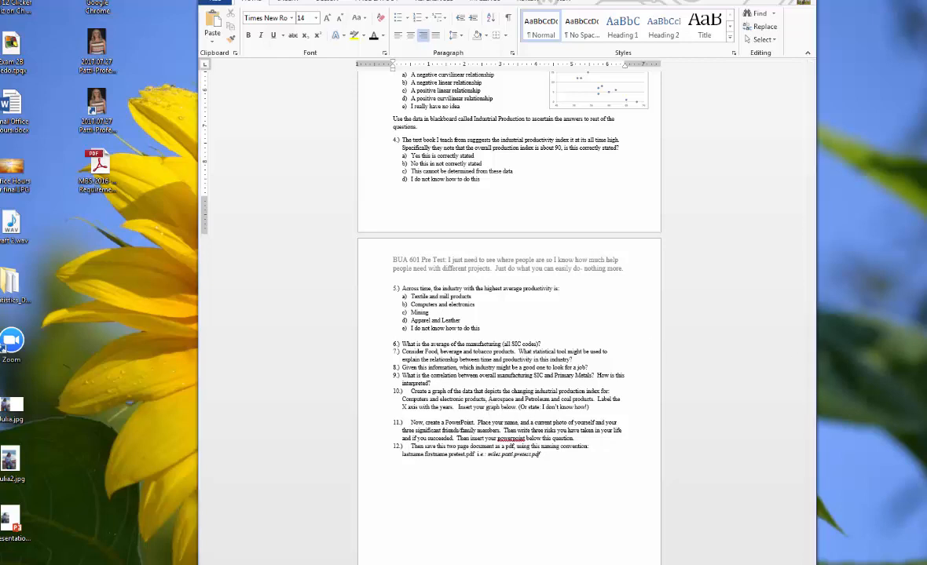
- Place the Excel workbook beside the Word document to read the graph question on the pretest
{"action": "scroll", "coordinate": [706, 543], "scroll_direction": "up", "scroll_amount": 4, "text": "ctrl"}
{"action": "scroll", "coordinate": [522, 436], "scroll_direction": "down", "scroll_amount": 4}
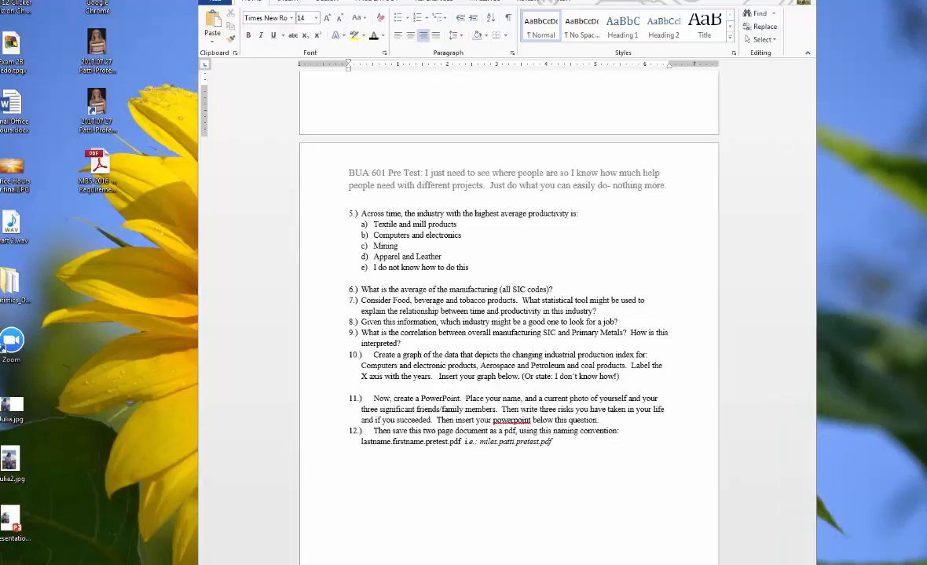
{"action": "left_click_drag", "start_coordinate": [926, 118], "coordinate": [538, 4]}
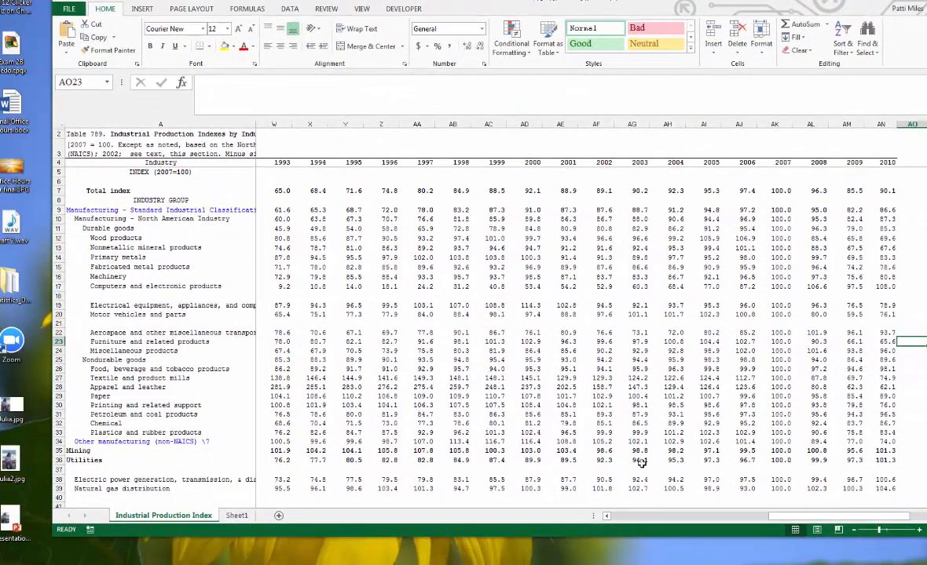
{"action": "mouse_move", "coordinate": [620, 539]}
{"action": "left_mouse_down"}
{"action": "mouse_move", "coordinate": [617, 561]}
{"action": "mouse_move", "coordinate": [612, 536]}
{"action": "left_mouse_up"}
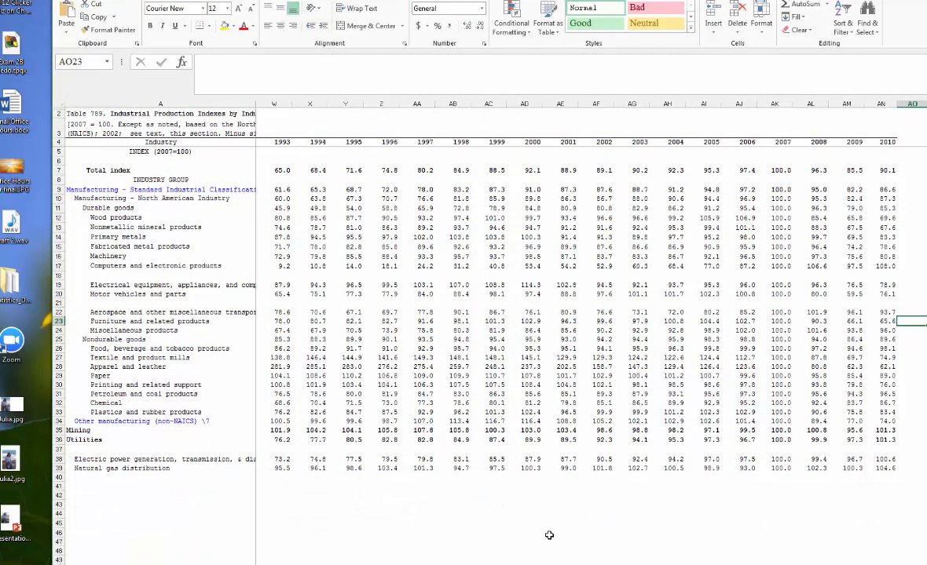
{"action": "left_click_drag", "start_coordinate": [507, 0], "coordinate": [922, 6]}
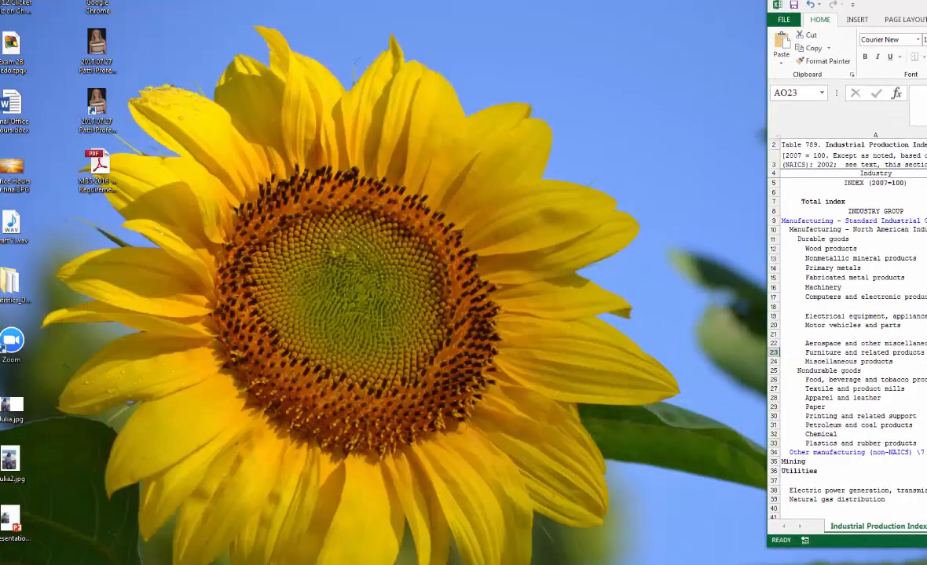
{"action": "left_click", "coordinate": [391, 550]}
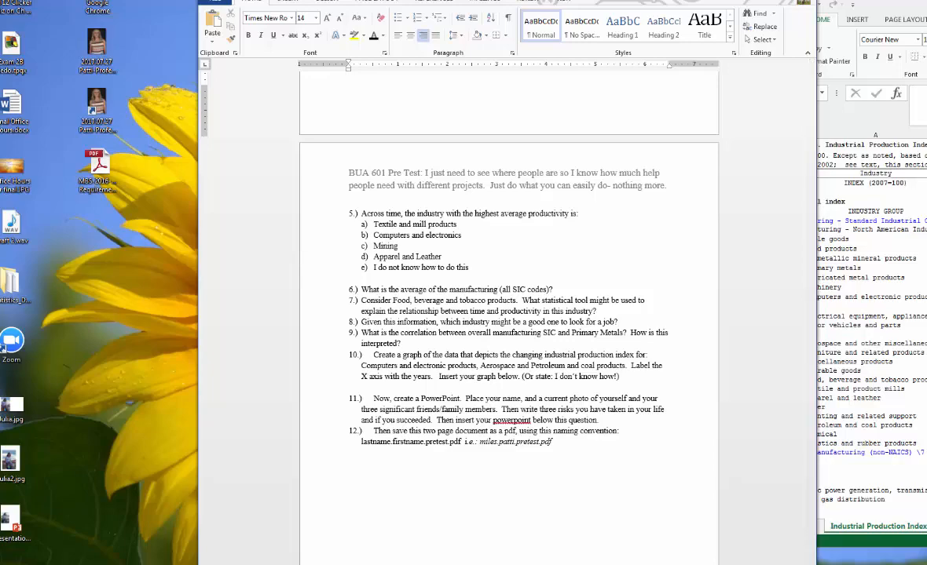
{"action": "left_click_drag", "start_coordinate": [887, 4], "coordinate": [718, 58]}
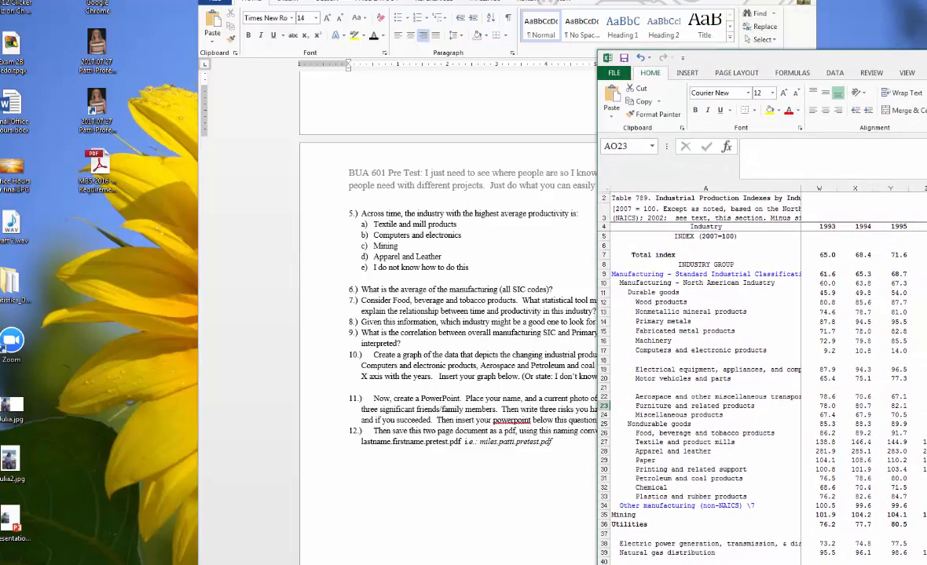
- Make the Computers and electronic products label bold and red
{"action": "left_click", "coordinate": [682, 350]}
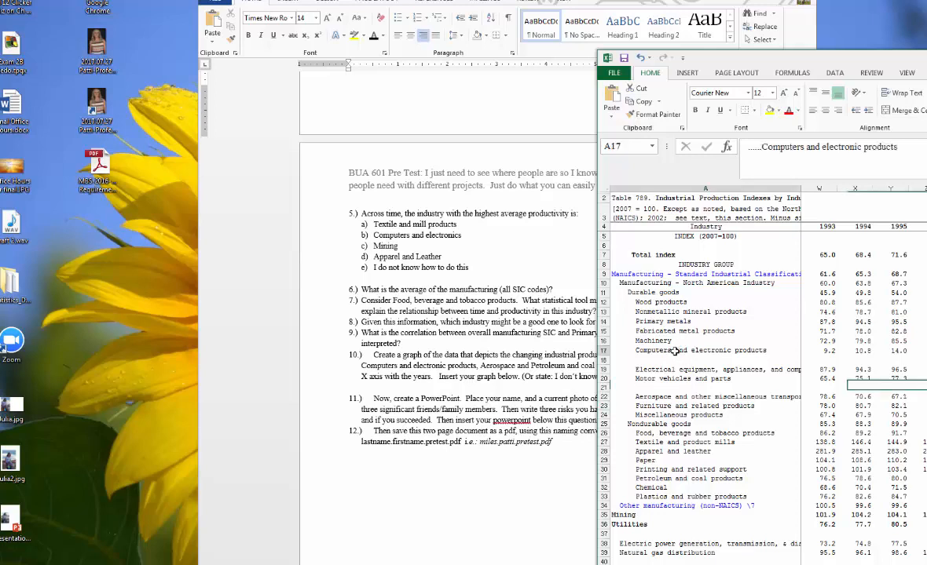
{"action": "left_click", "coordinate": [695, 111]}
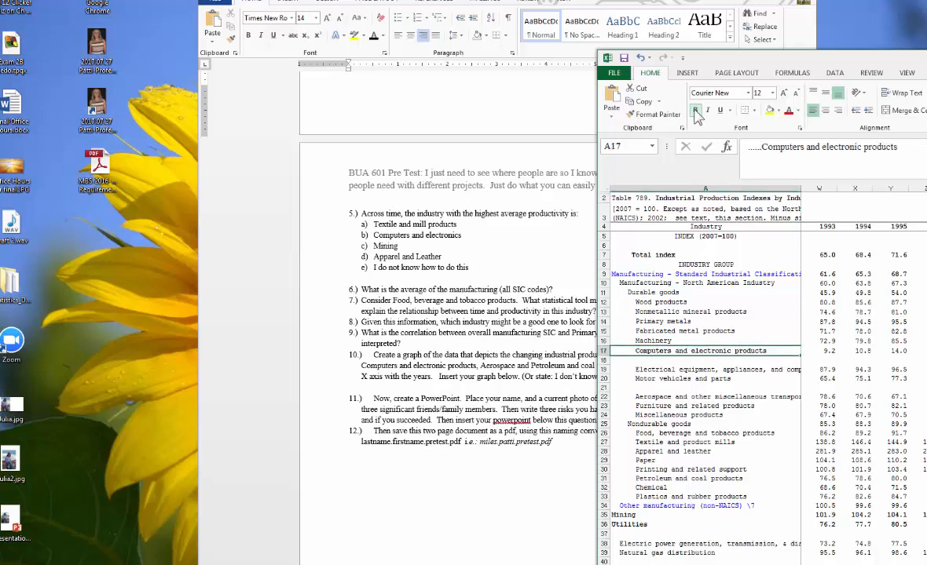
{"action": "left_click", "coordinate": [789, 111]}
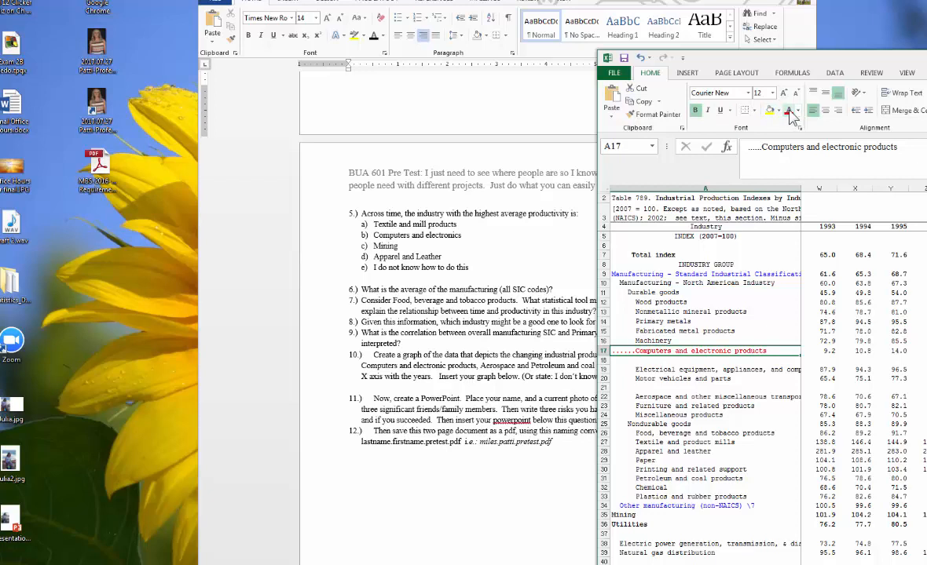
- Color the Aerospace label red and copy that formatting onto the Petroleum and coal products label
{"action": "left_click", "coordinate": [662, 399]}
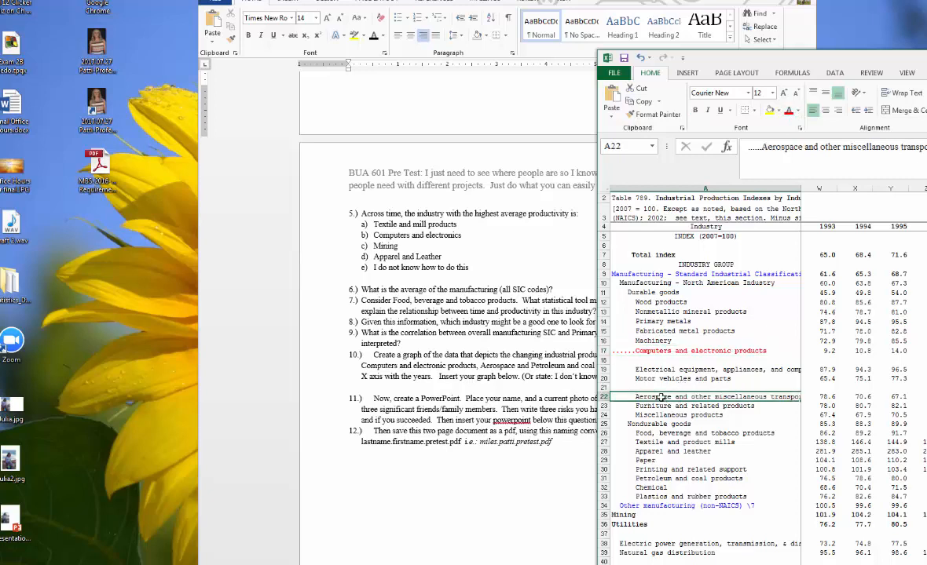
{"action": "left_click", "coordinate": [789, 112]}
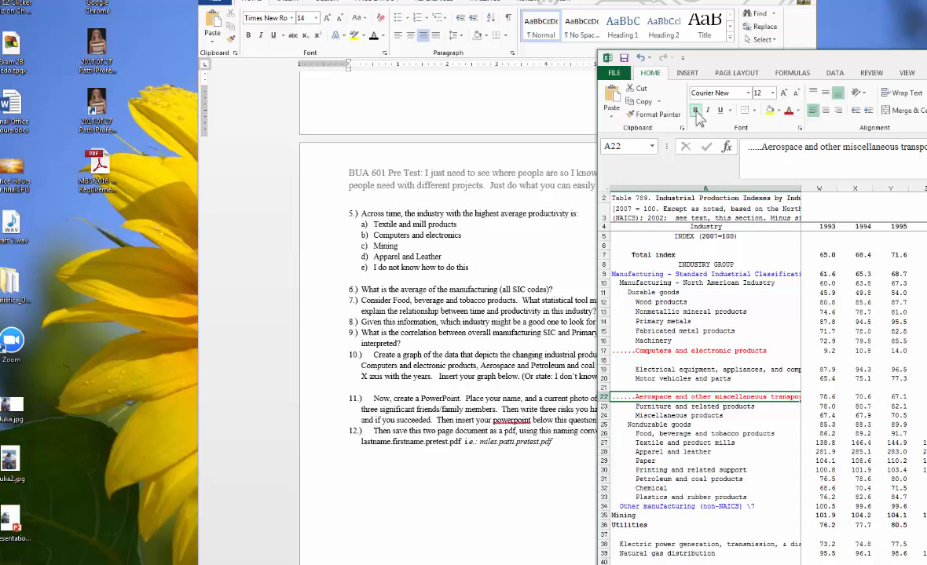
{"action": "left_click_drag", "start_coordinate": [780, 61], "coordinate": [731, 60]}
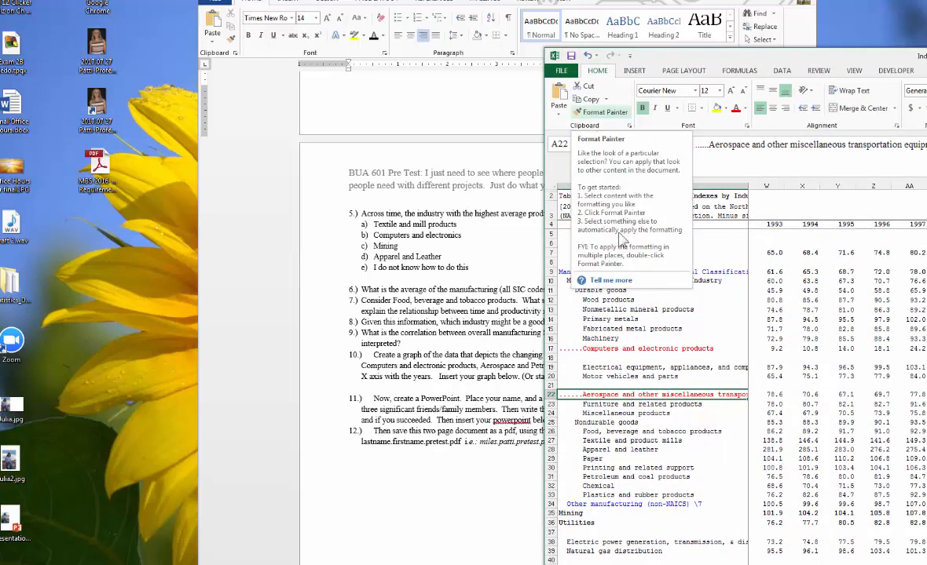
{"action": "left_click", "coordinate": [595, 113]}
{"action": "left_click", "coordinate": [636, 477]}
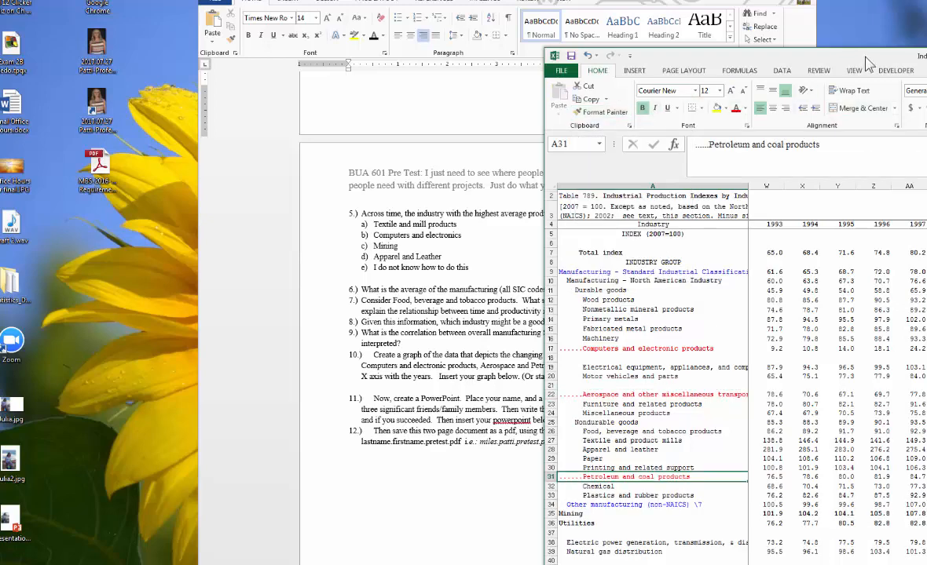
- Select the years row with the Computers, Aerospace and Petroleum rows and try inserting a chart from them
{"action": "left_click_drag", "start_coordinate": [879, 60], "coordinate": [470, 39]}
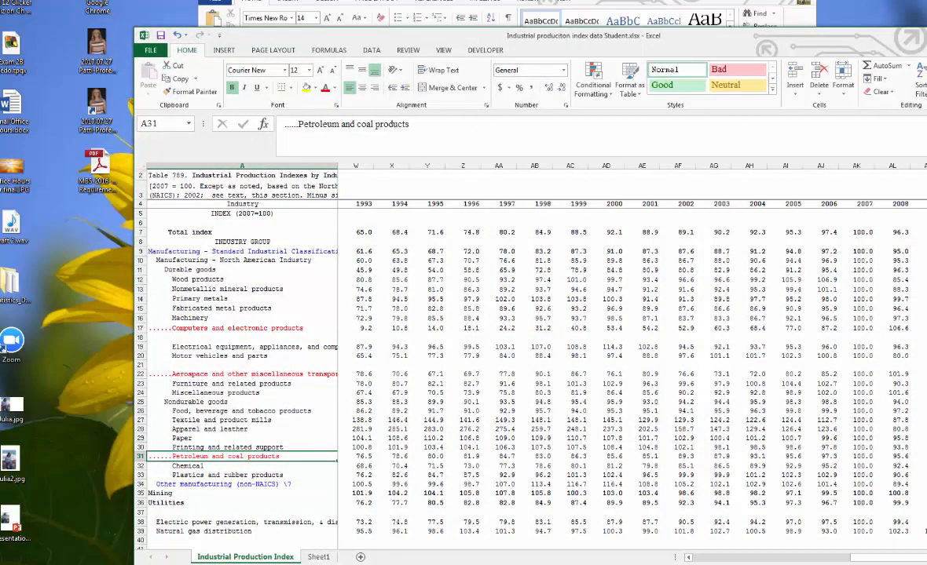
{"action": "left_click_drag", "start_coordinate": [844, 559], "coordinate": [703, 559]}
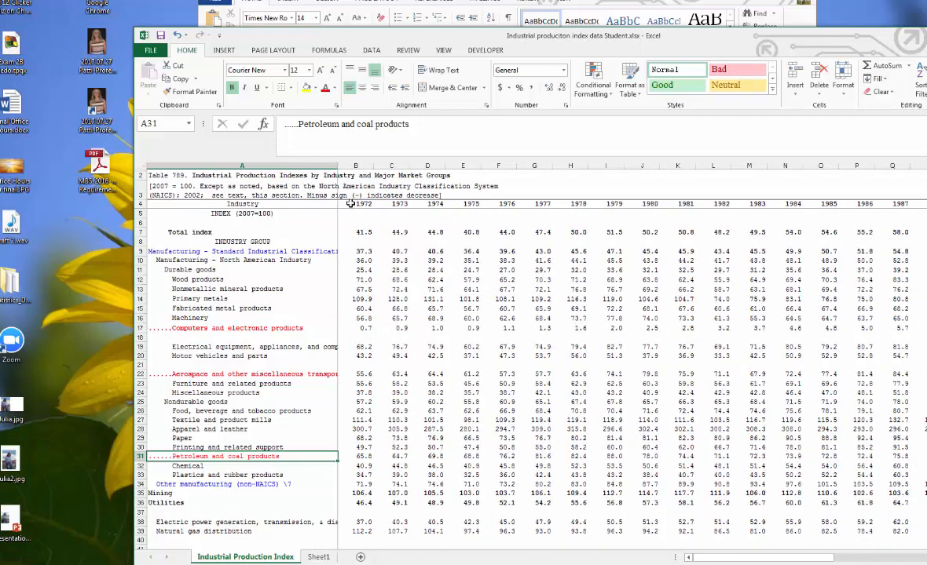
{"action": "left_click_drag", "start_coordinate": [351, 204], "coordinate": [924, 203]}
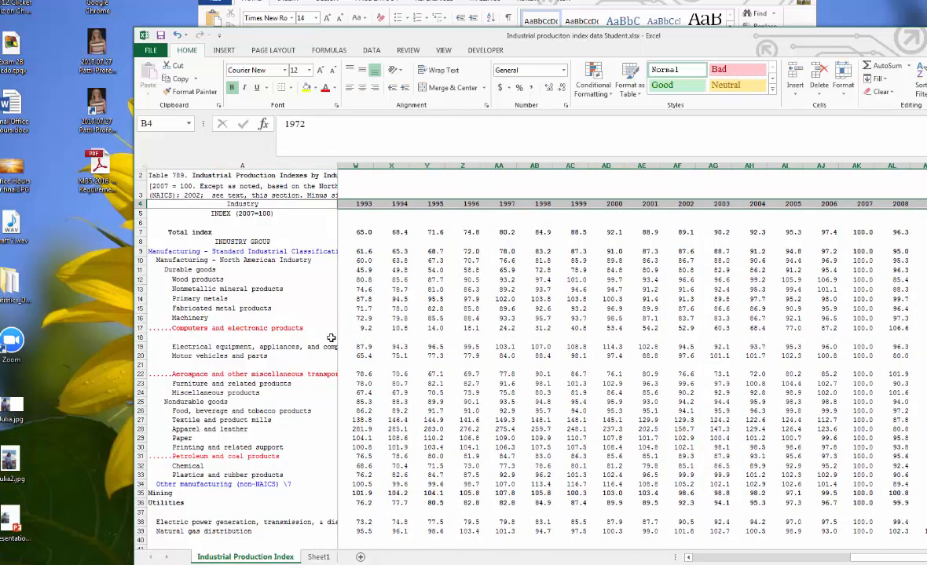
{"action": "left_click_drag", "start_coordinate": [178, 330], "coordinate": [923, 328]}
{"action": "left_click_drag", "start_coordinate": [187, 375], "coordinate": [922, 375]}
{"action": "left_click_drag", "start_coordinate": [181, 457], "coordinate": [922, 456]}
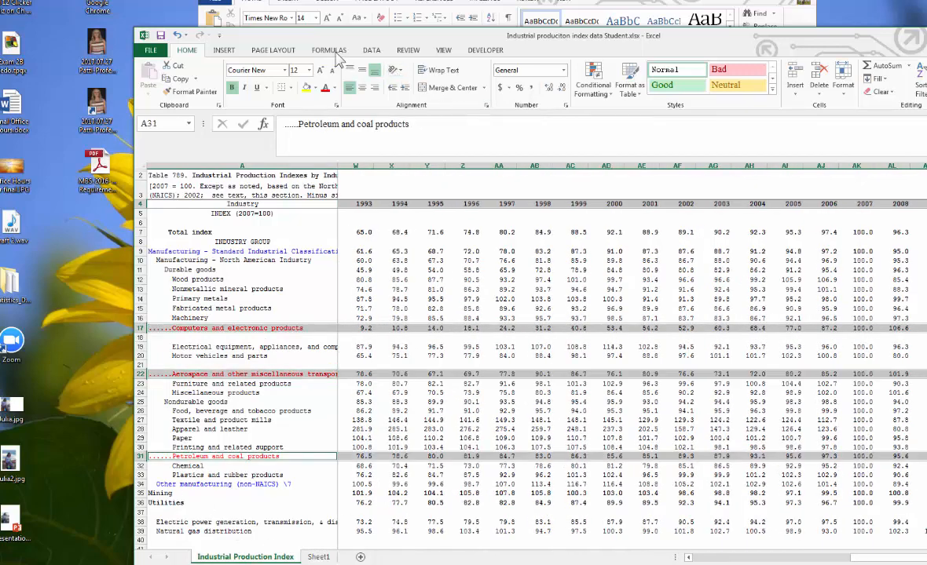
{"action": "left_click", "coordinate": [214, 50]}
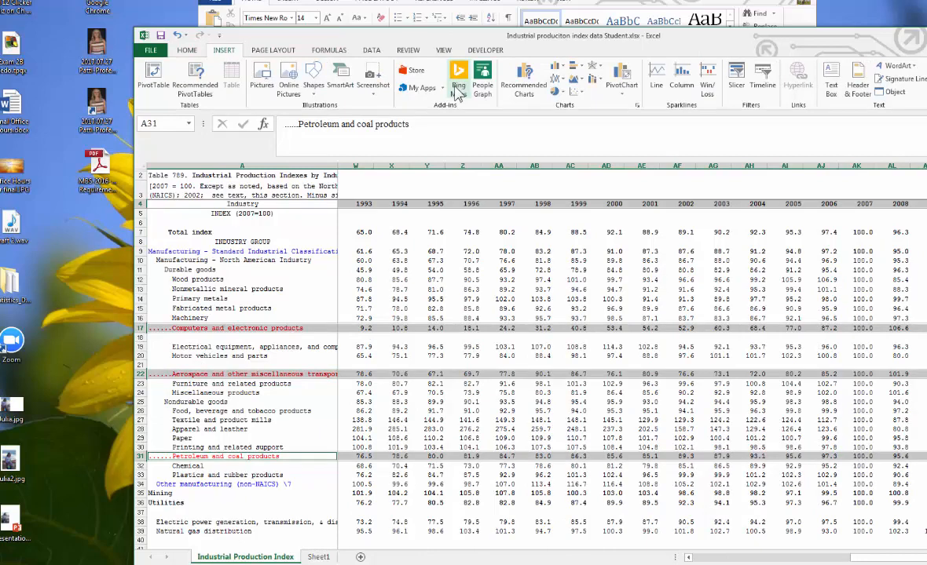
{"action": "left_click", "coordinate": [554, 92]}
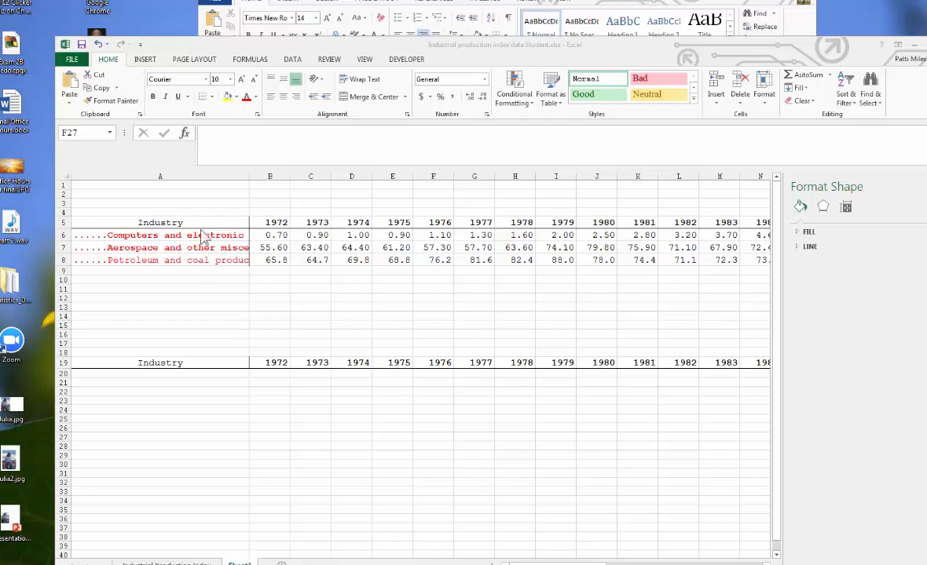
- Copy the Computers and electronic products row (row 17) into row 24 of Sheet1
{"action": "left_click", "coordinate": [177, 564]}
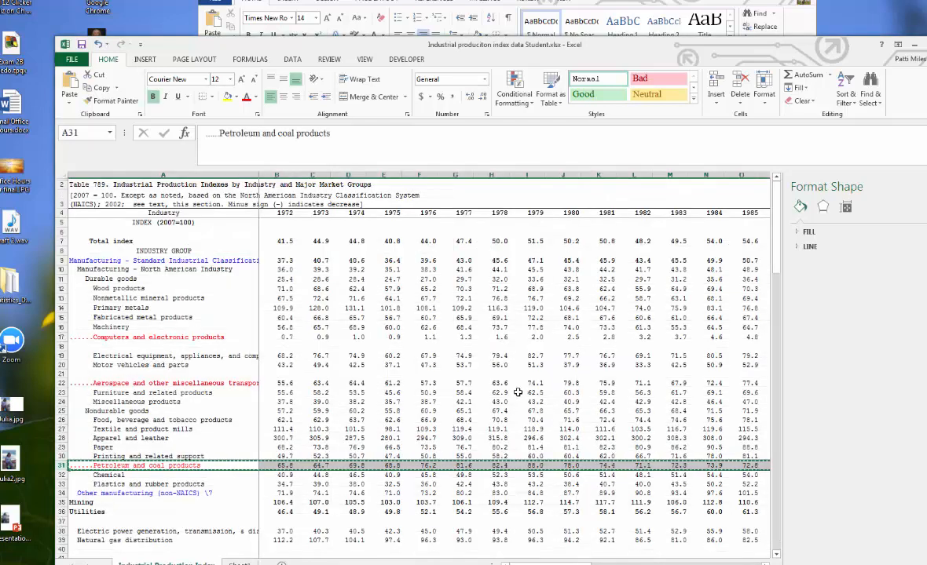
{"action": "left_click", "coordinate": [531, 392]}
{"action": "key", "text": "Escape"}
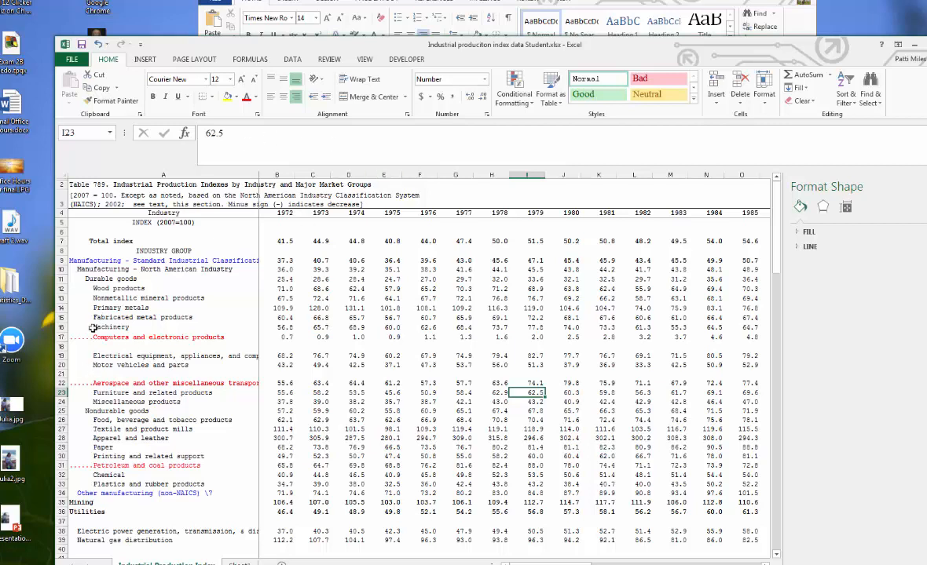
{"action": "left_click", "coordinate": [60, 337]}
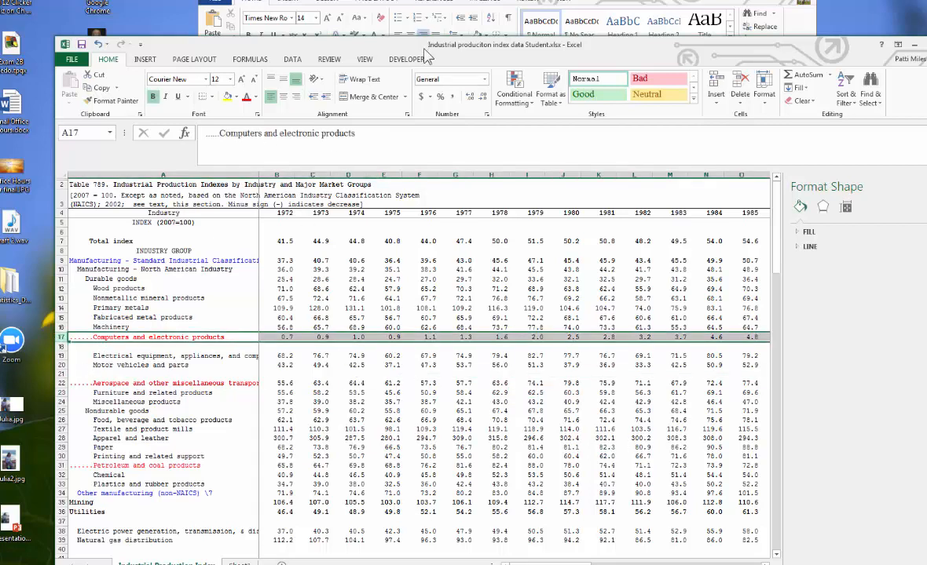
{"action": "mouse_move", "coordinate": [393, 46]}
{"action": "left_mouse_down"}
{"action": "mouse_move", "coordinate": [485, 48]}
{"action": "mouse_move", "coordinate": [375, 19]}
{"action": "mouse_move", "coordinate": [390, 26]}
{"action": "left_mouse_up"}
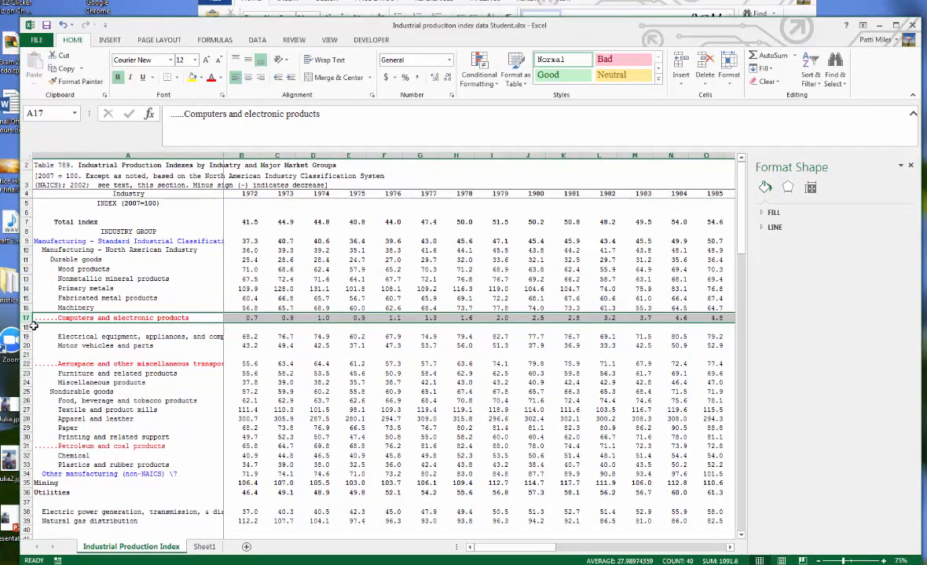
{"action": "key", "text": "ctrl+c"}
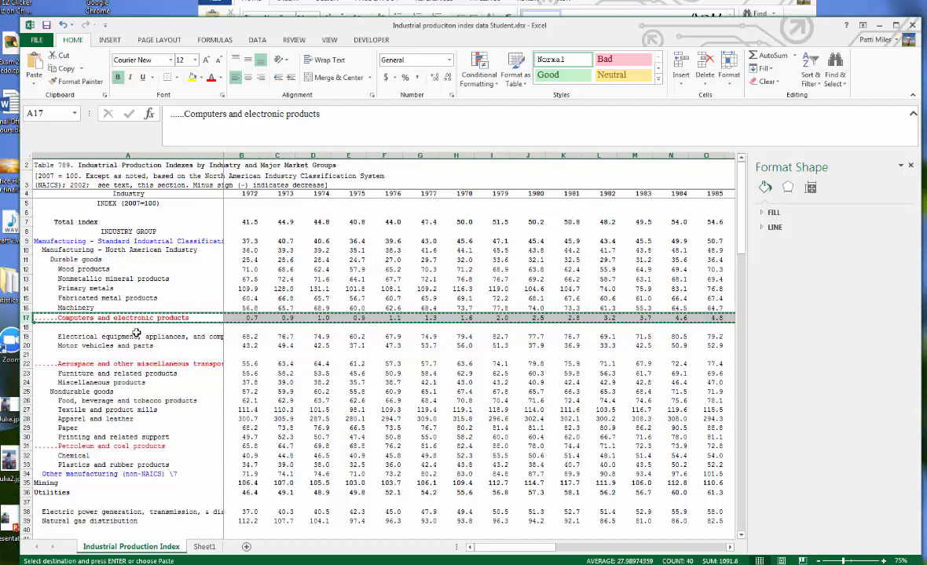
{"action": "key", "text": "Escape"}
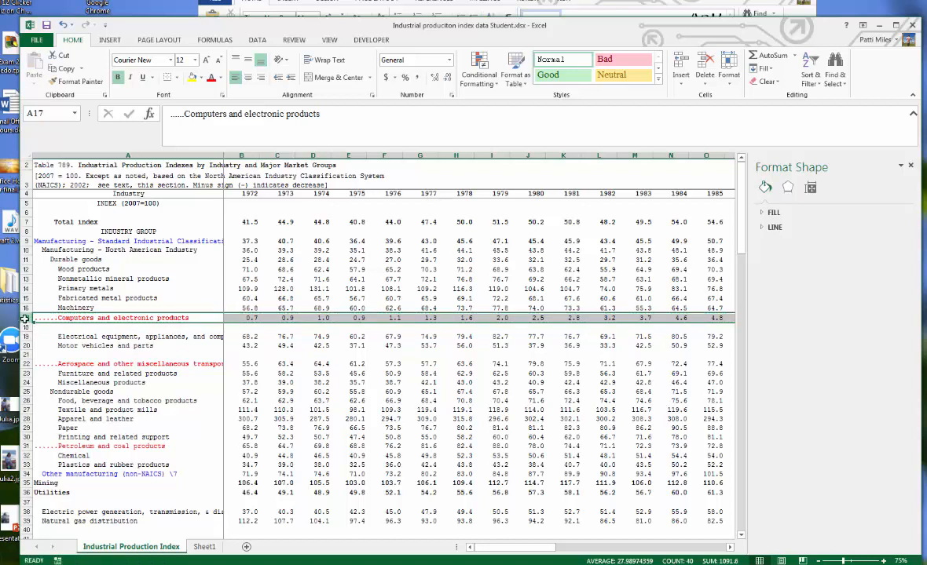
{"action": "left_click", "coordinate": [66, 69]}
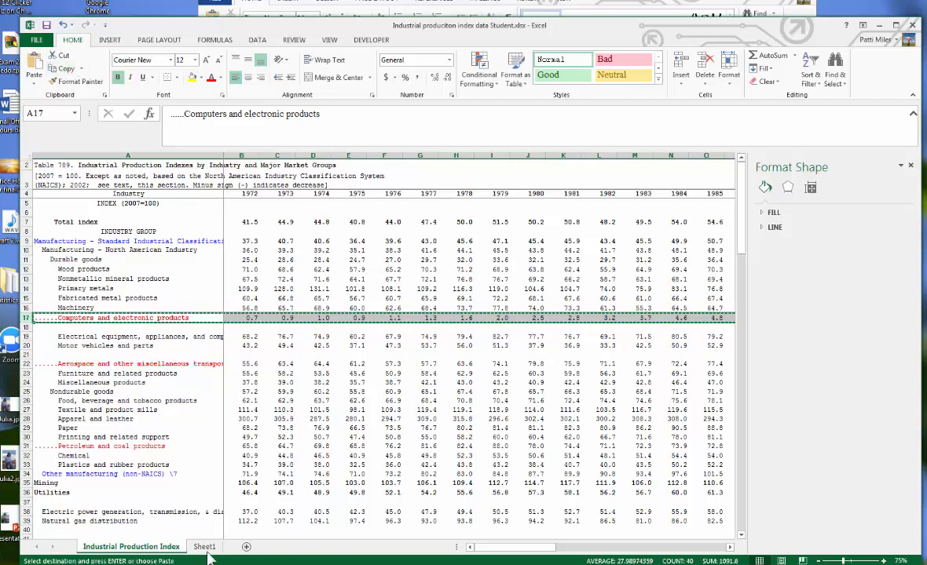
{"action": "left_click", "coordinate": [205, 548]}
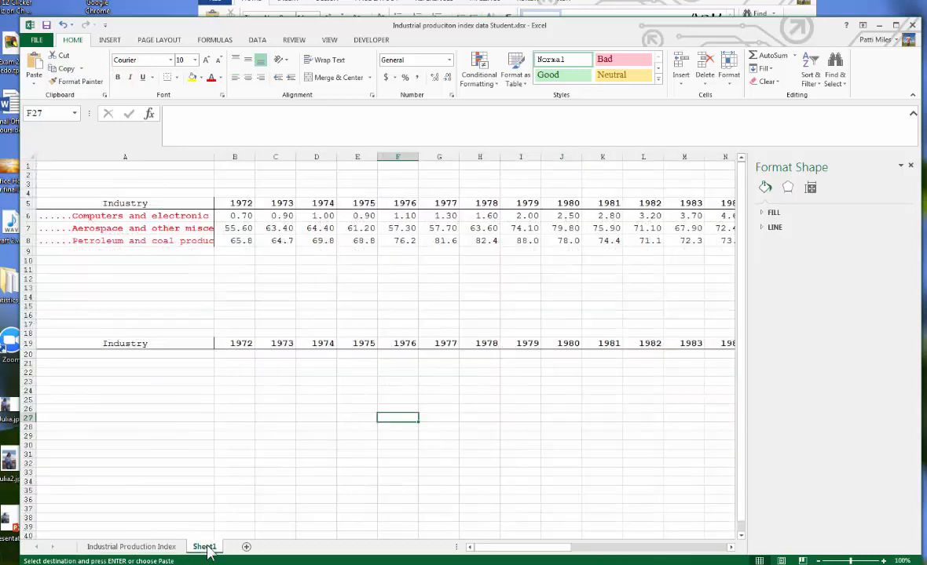
{"action": "left_click", "coordinate": [26, 390]}
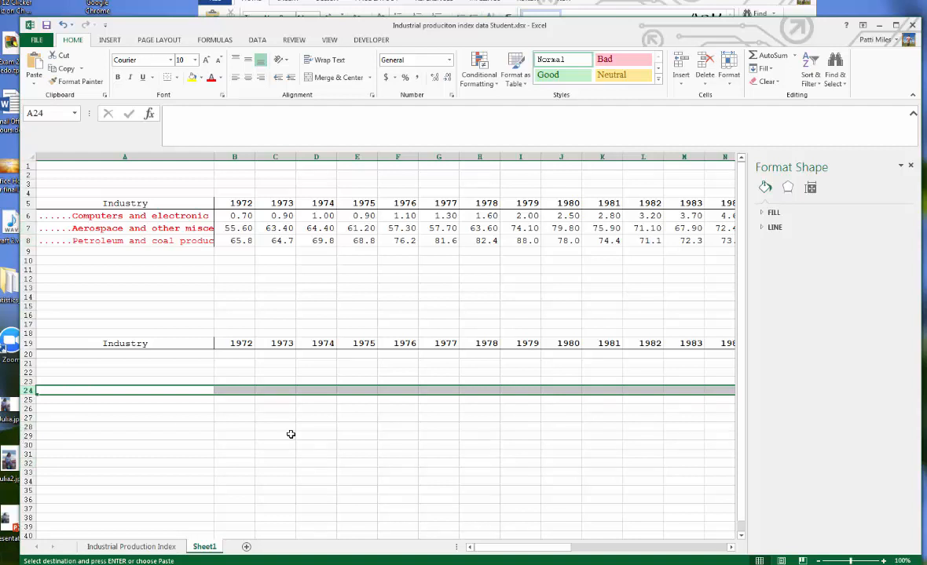
{"action": "key", "text": "ctrl+v"}
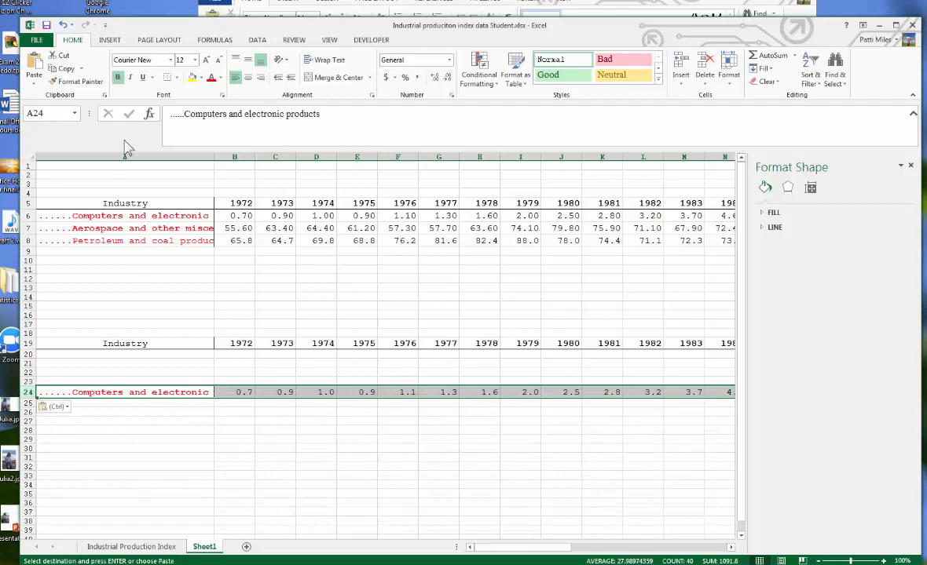
{"action": "left_click", "coordinate": [81, 69]}
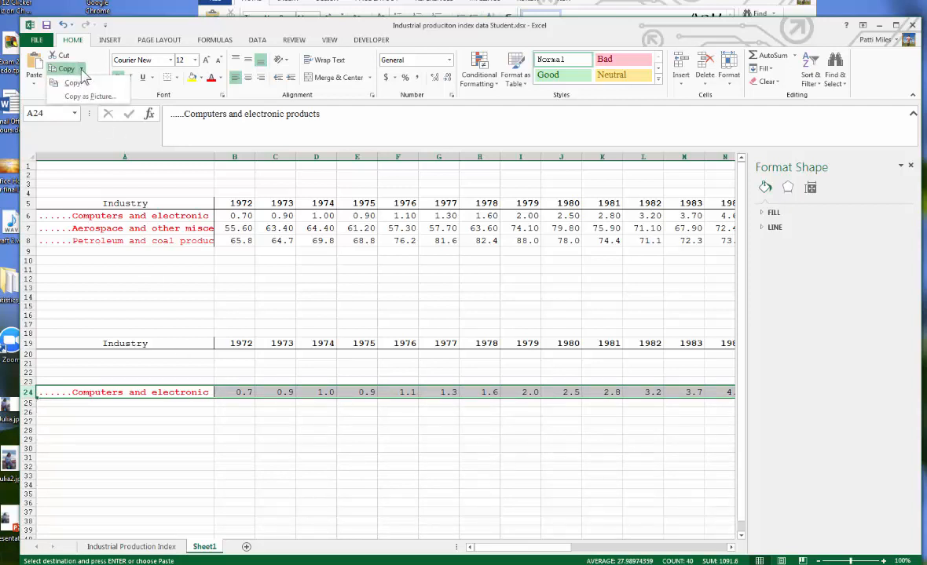
{"action": "left_click", "coordinate": [73, 83]}
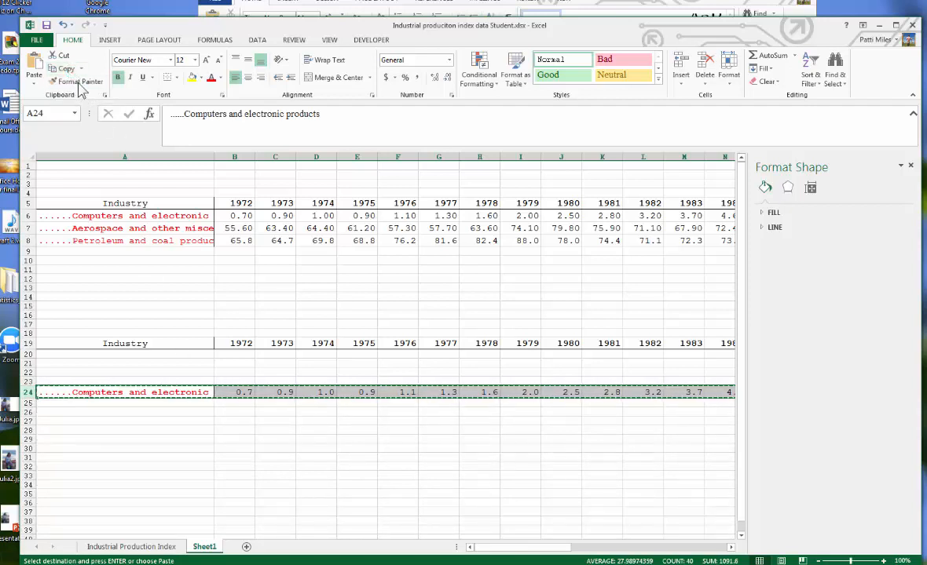
{"action": "left_click", "coordinate": [35, 83]}
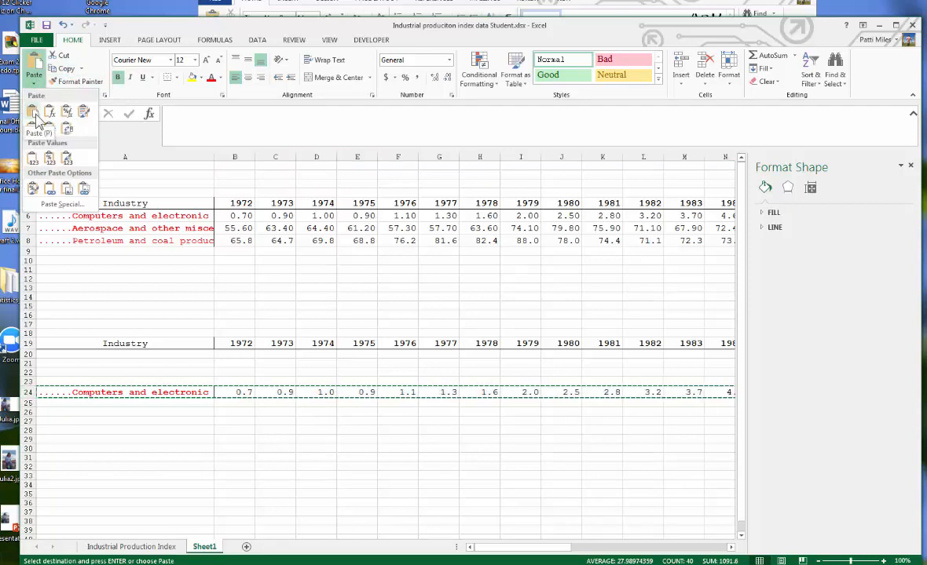
{"action": "left_click", "coordinate": [295, 358]}
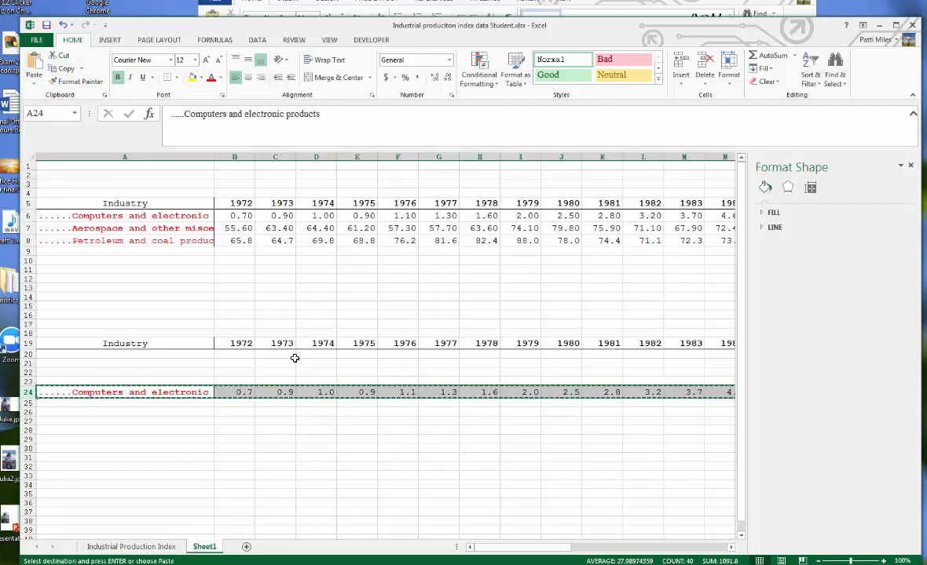
{"action": "left_click", "coordinate": [357, 314]}
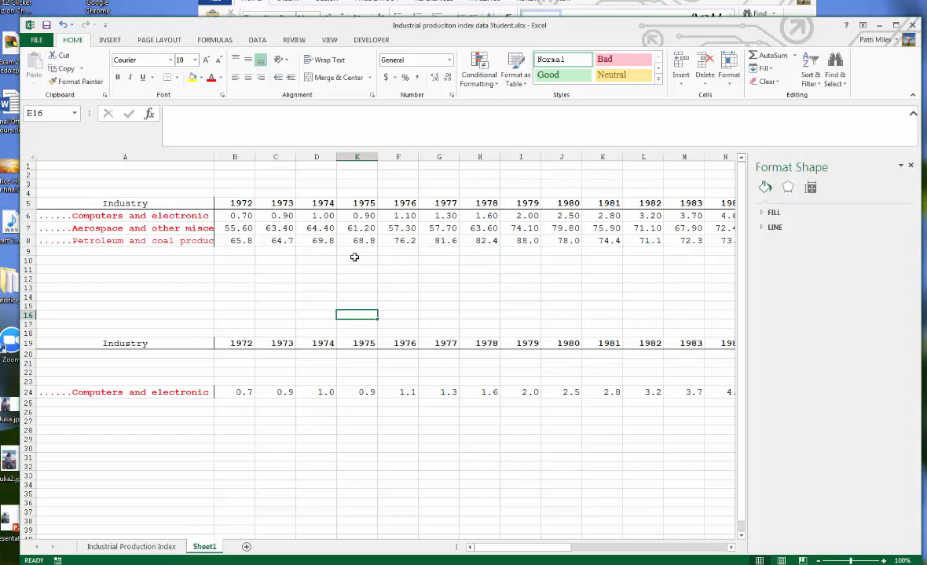
{"action": "left_click", "coordinate": [84, 202]}
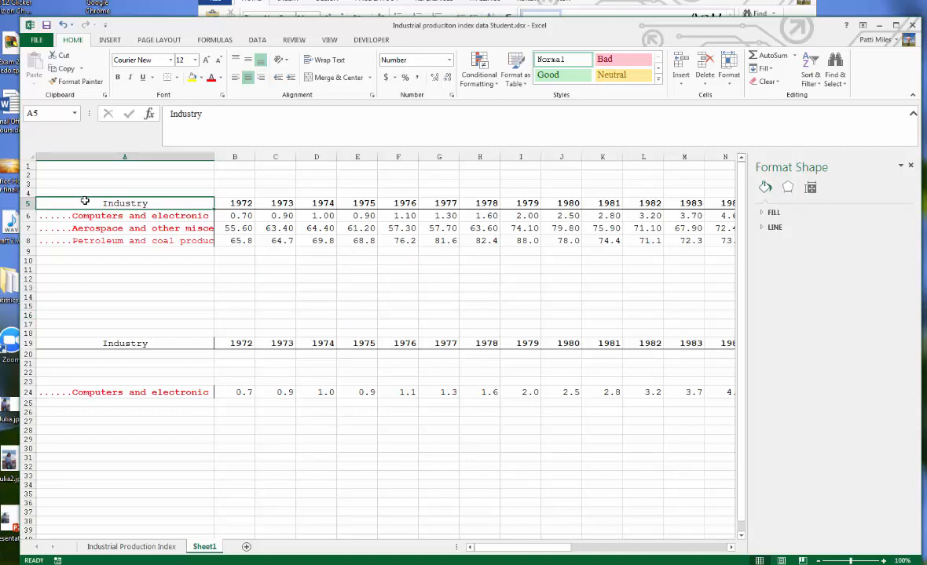
- Select the years and the three industry rows and insert a scatter chart from them
{"action": "key", "text": "ctrl+shift+Right"}
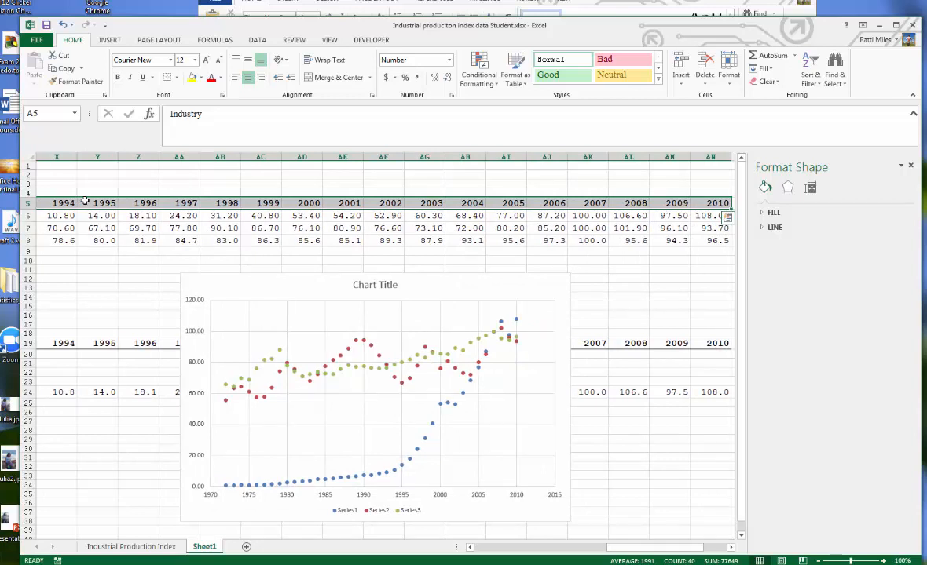
{"action": "key", "text": "ctrl+shift+Down"}
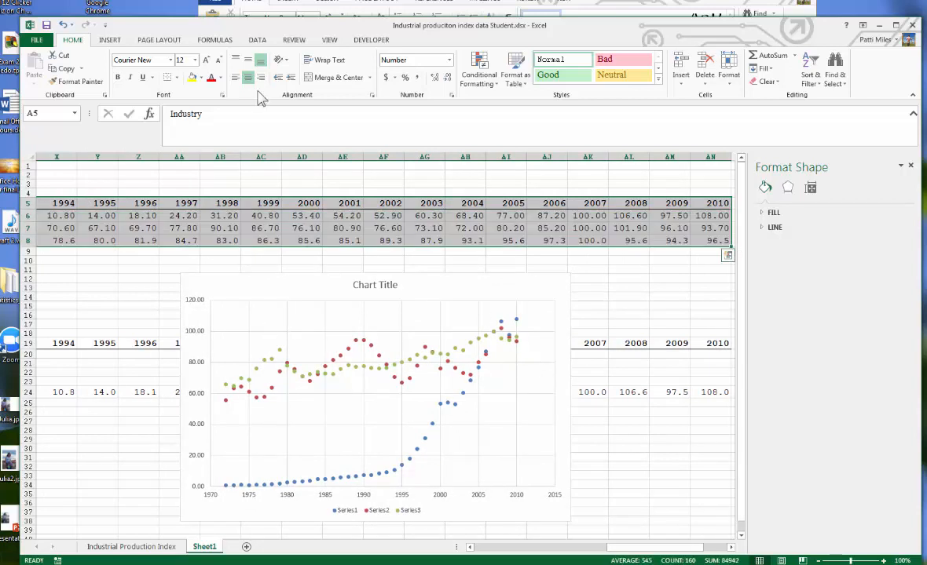
{"action": "left_click", "coordinate": [110, 41]}
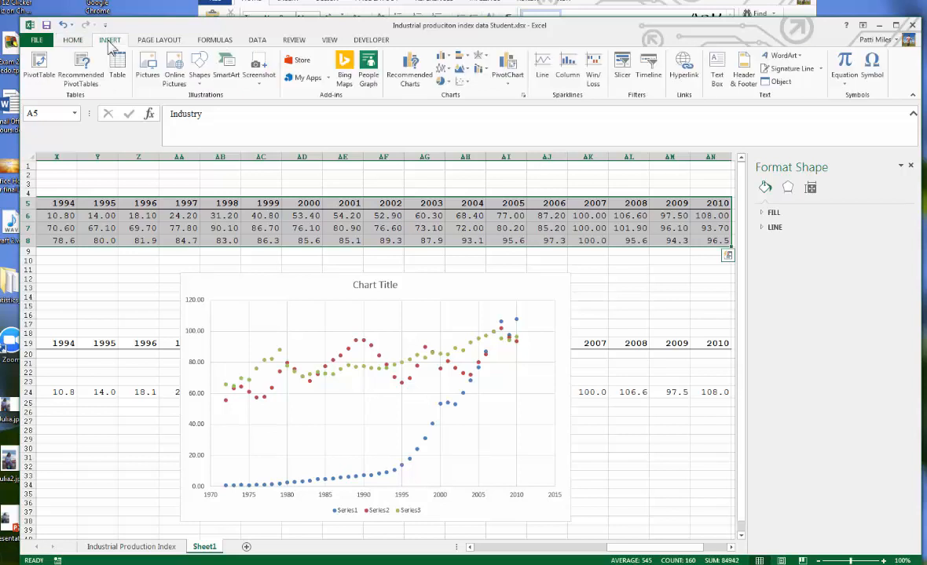
{"action": "left_click", "coordinate": [468, 83]}
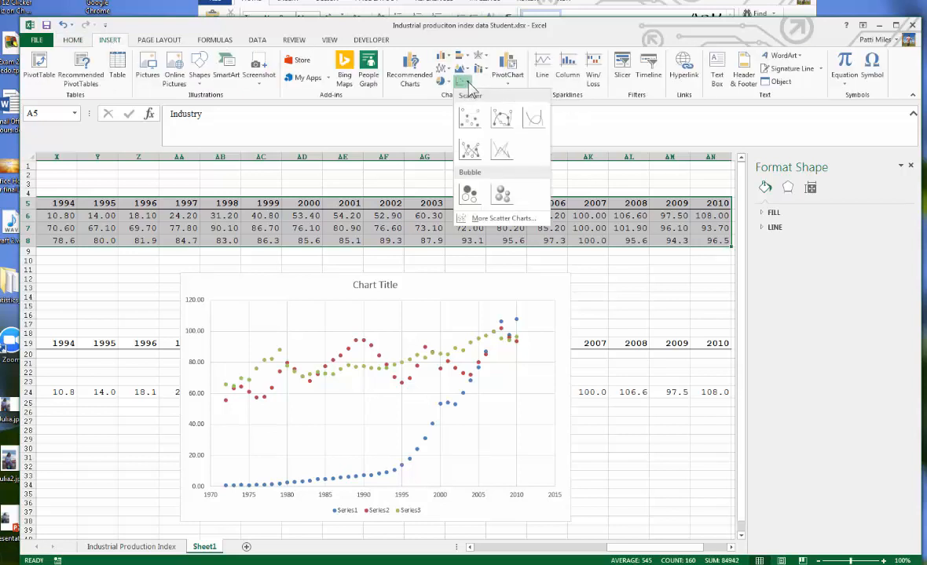
{"action": "left_click", "coordinate": [471, 126]}
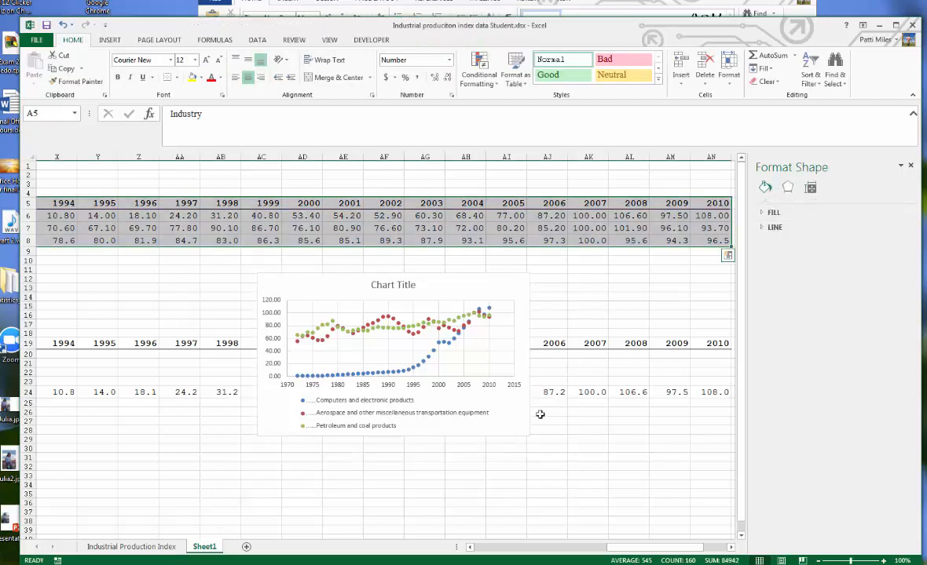
- Enlarge the new chart and move it up over the data below the industry rows
{"action": "left_click", "coordinate": [407, 283]}
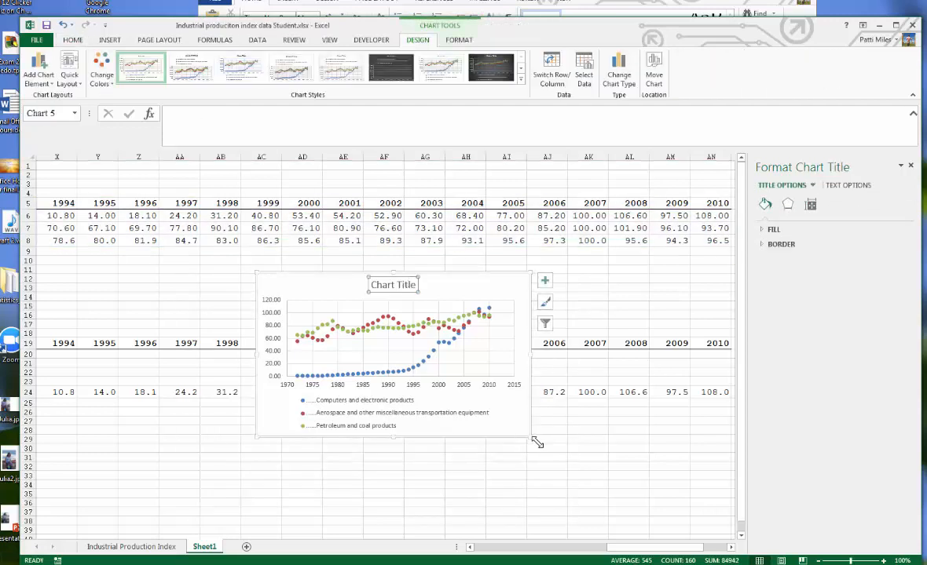
{"action": "left_click_drag", "start_coordinate": [532, 438], "coordinate": [592, 529]}
{"action": "left_click_drag", "start_coordinate": [510, 280], "coordinate": [360, 263]}
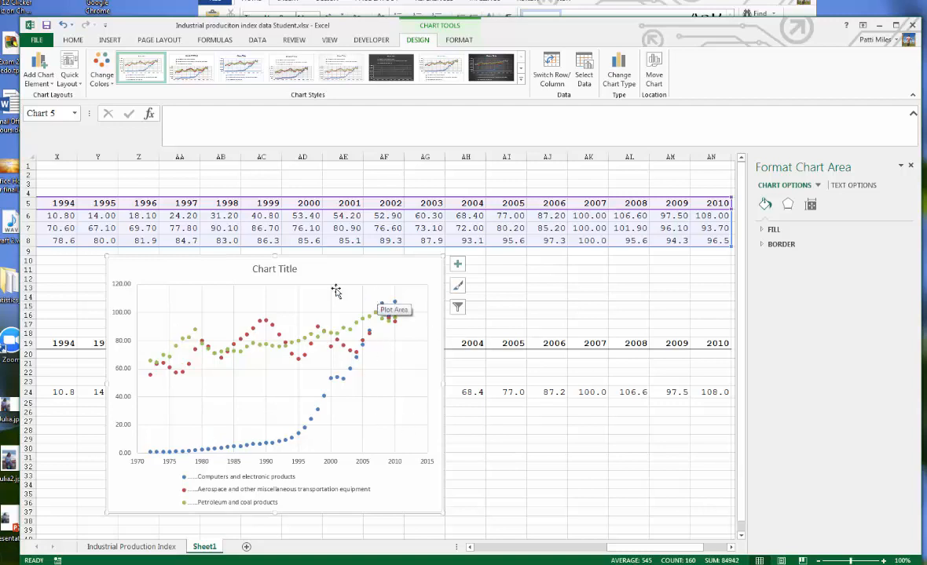
- Replace the chart title with "Industrial Production Index"
{"action": "left_click", "coordinate": [275, 269]}
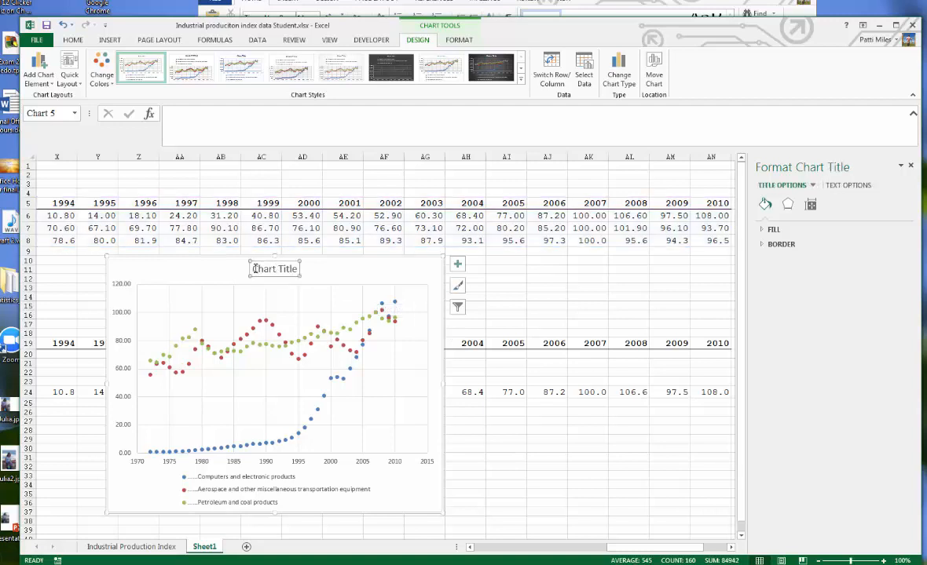
{"action": "left_click_drag", "start_coordinate": [255, 268], "coordinate": [296, 268]}
{"action": "key", "text": "Delete"}
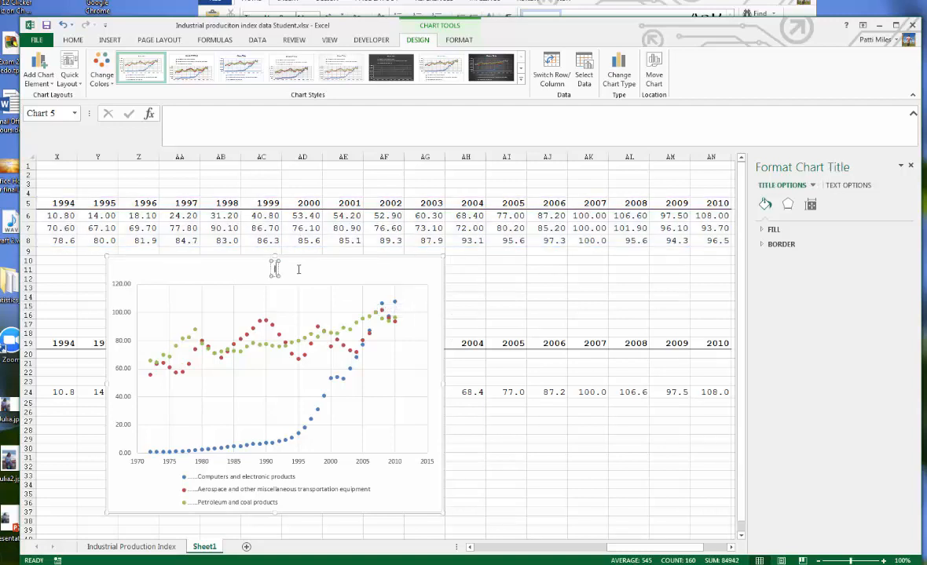
{"action": "type", "text": "Industri"}
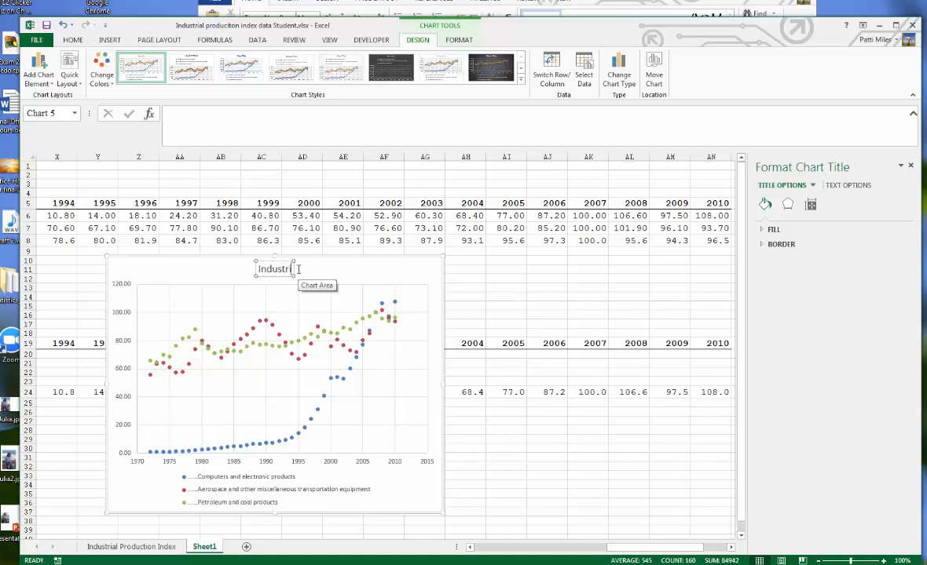
{"action": "type", "text": "a; P"}
{"action": "key", "text": "BackSpace"}
{"action": "key", "text": "BackSpace"}
{"action": "key", "text": "BackSpace"}
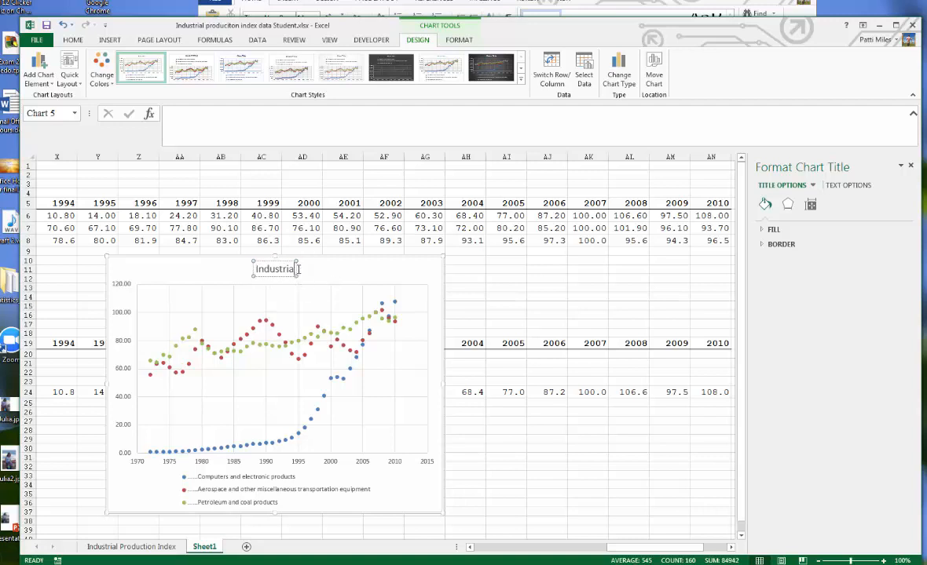
{"action": "type", "text": "l Production In"}
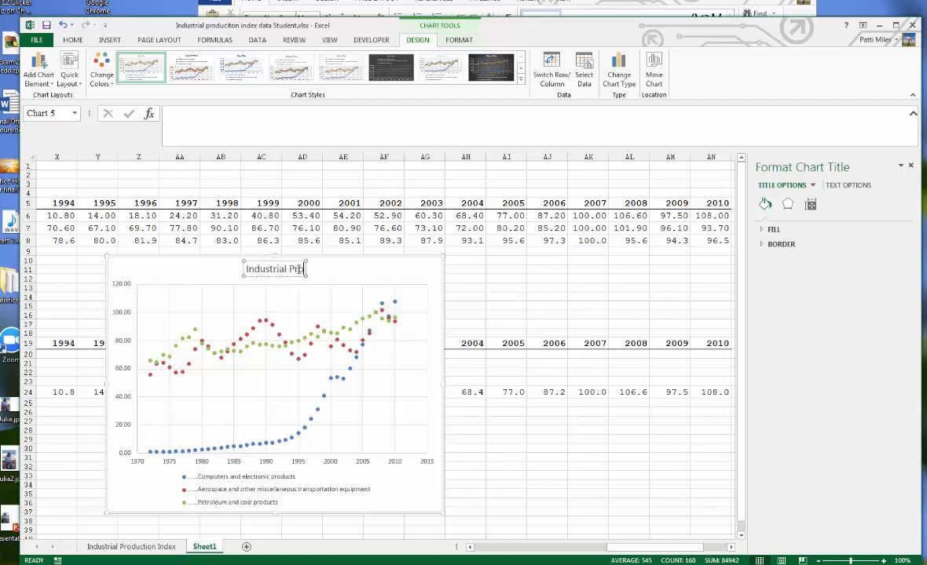
{"action": "type", "text": "dex"}
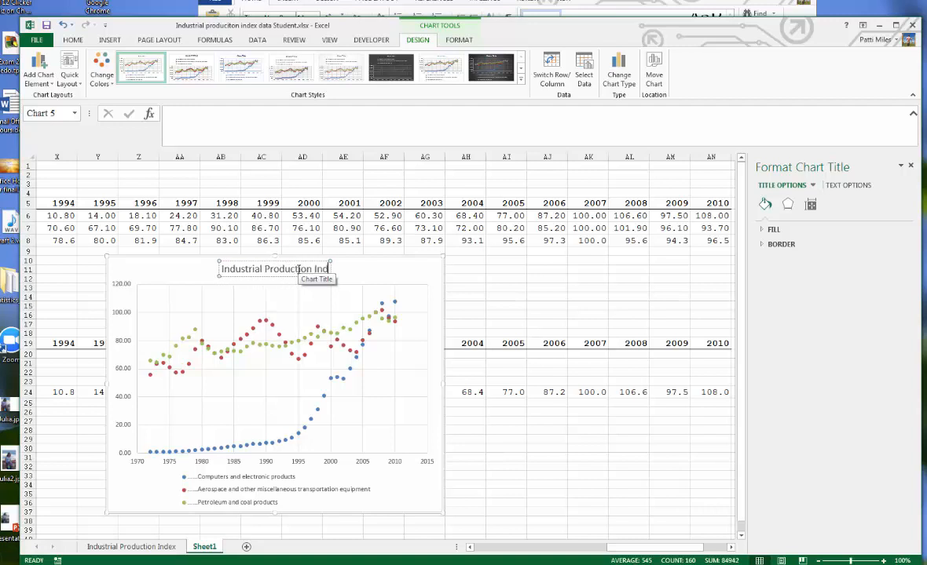
{"action": "left_click", "coordinate": [506, 315]}
- Copy the Industrial Production Index chart to the clipboard
{"action": "left_click", "coordinate": [380, 280]}
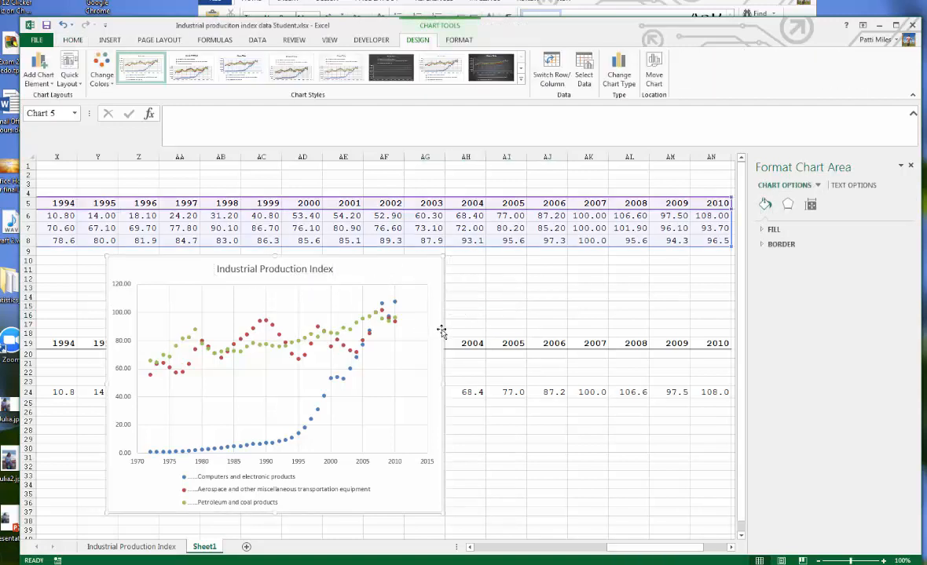
{"action": "left_click", "coordinate": [506, 287]}
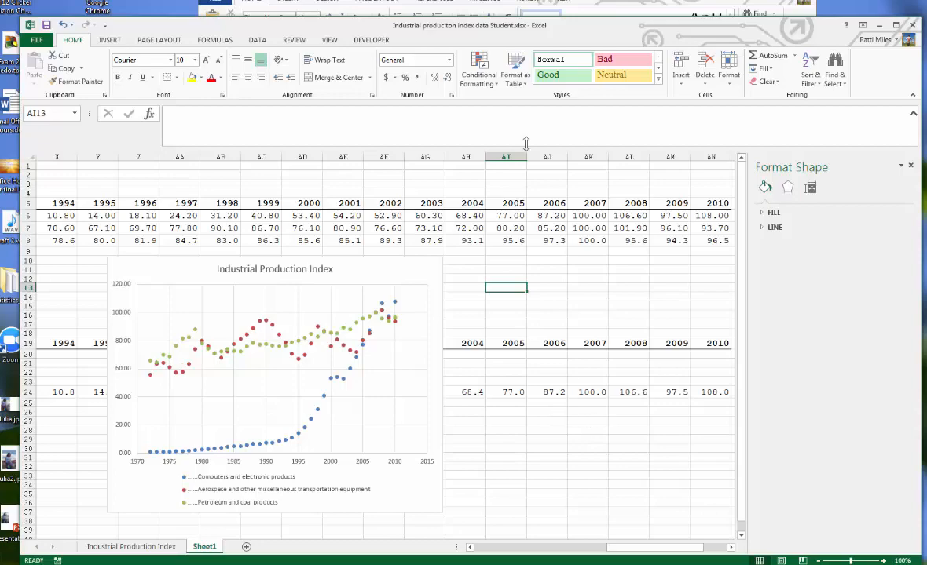
{"action": "left_click_drag", "start_coordinate": [489, 36], "coordinate": [568, 25]}
{"action": "left_click", "coordinate": [628, 470]}
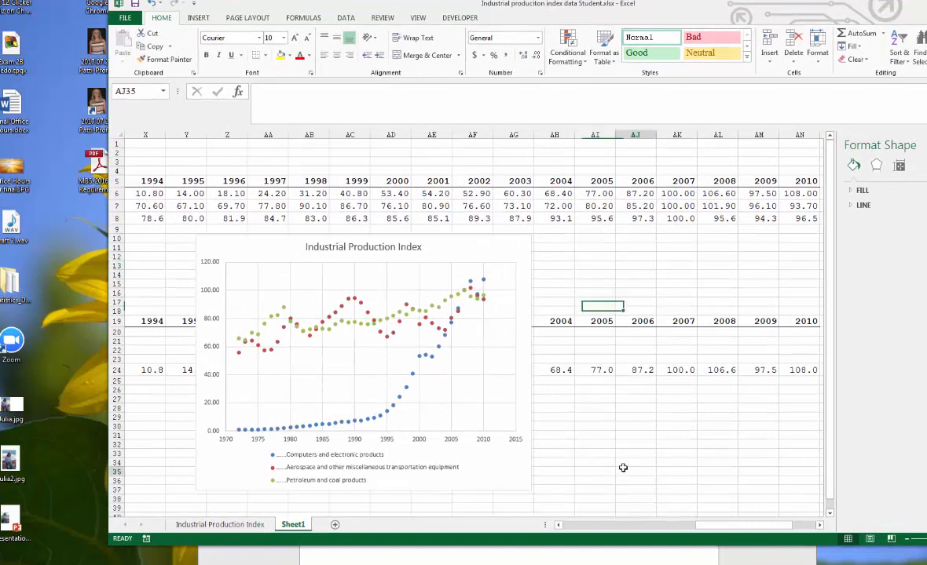
{"action": "left_click", "coordinate": [427, 237]}
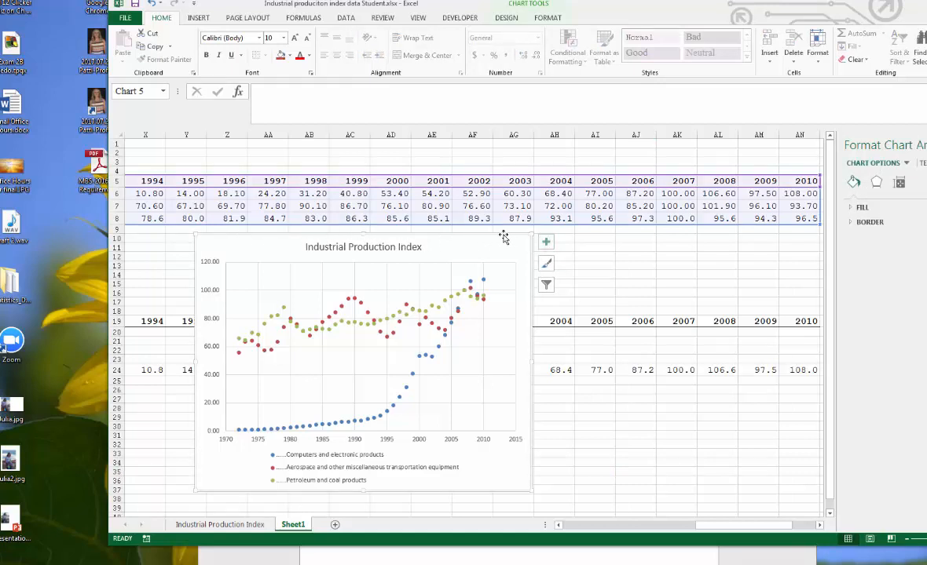
{"action": "right_click", "coordinate": [440, 233]}
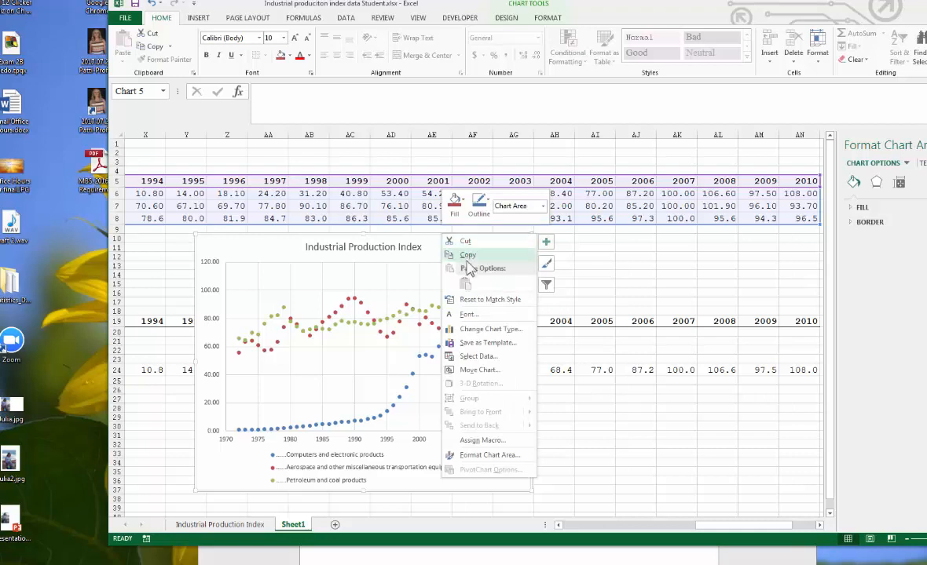
{"action": "left_click", "coordinate": [468, 257]}
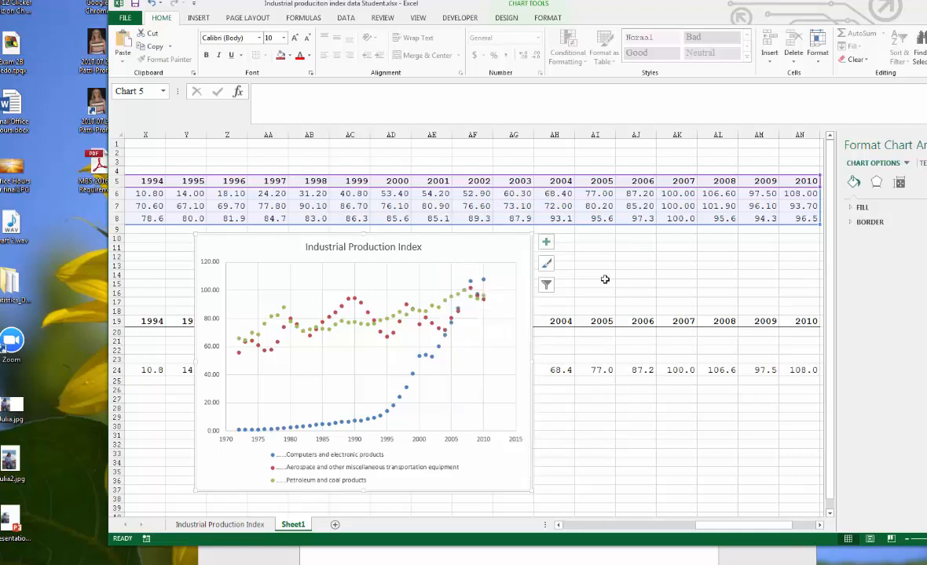
- Switch to the Word pretest document and add blank lines after question 10
{"action": "key", "text": "alt+Tab"}
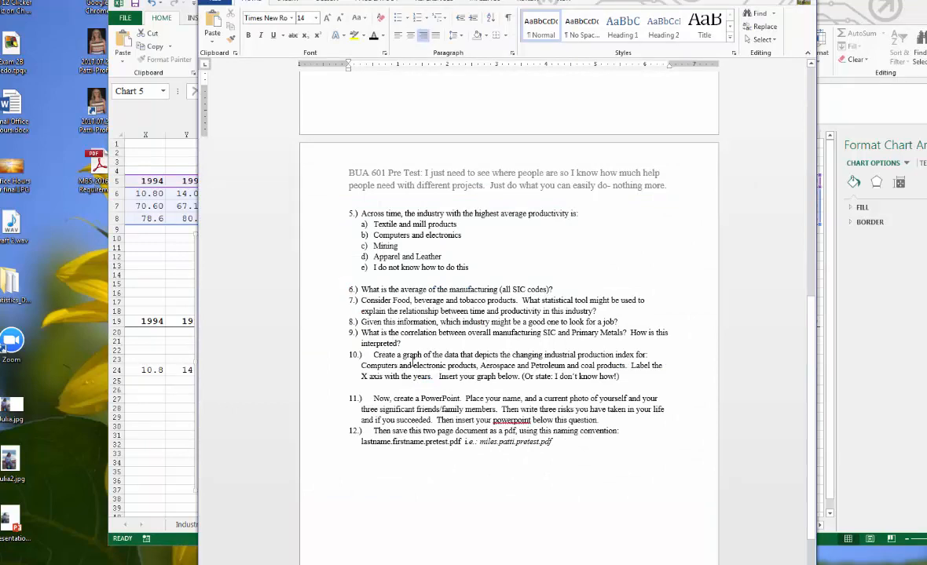
{"action": "left_click", "coordinate": [624, 377]}
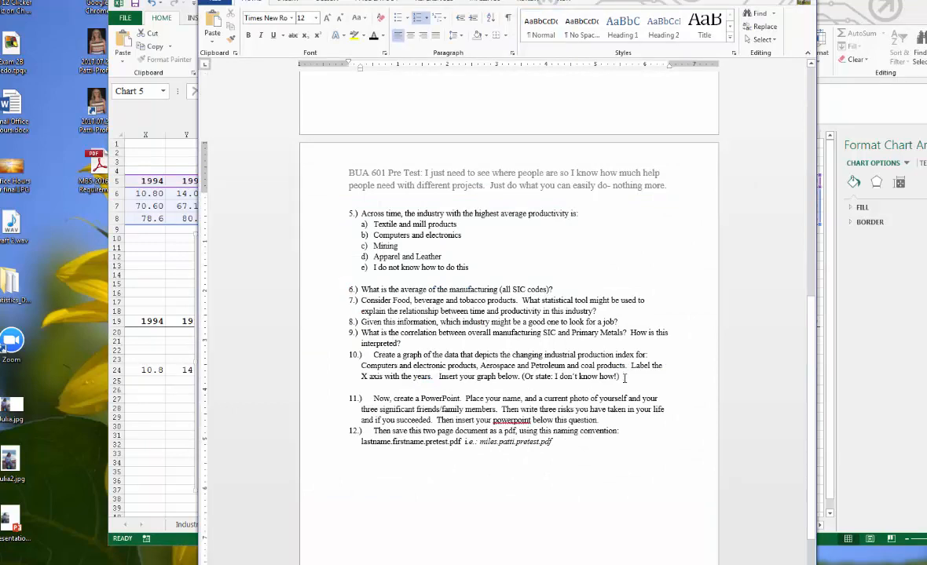
{"action": "key", "text": "Return"}
{"action": "key", "text": "Return"}
{"action": "key", "text": "Return"}
{"action": "key", "text": "Return"}
{"action": "key", "text": "Return"}
{"action": "key", "text": "Return"}
{"action": "key", "text": "Return"}
{"action": "key", "text": "Return"}
{"action": "key", "text": "Return"}
{"action": "key", "text": "Return"}
{"action": "key", "text": "Return"}
{"action": "key", "text": "Return"}
{"action": "key", "text": "Return"}
{"action": "key", "text": "Return"}
{"action": "key", "text": "Return"}
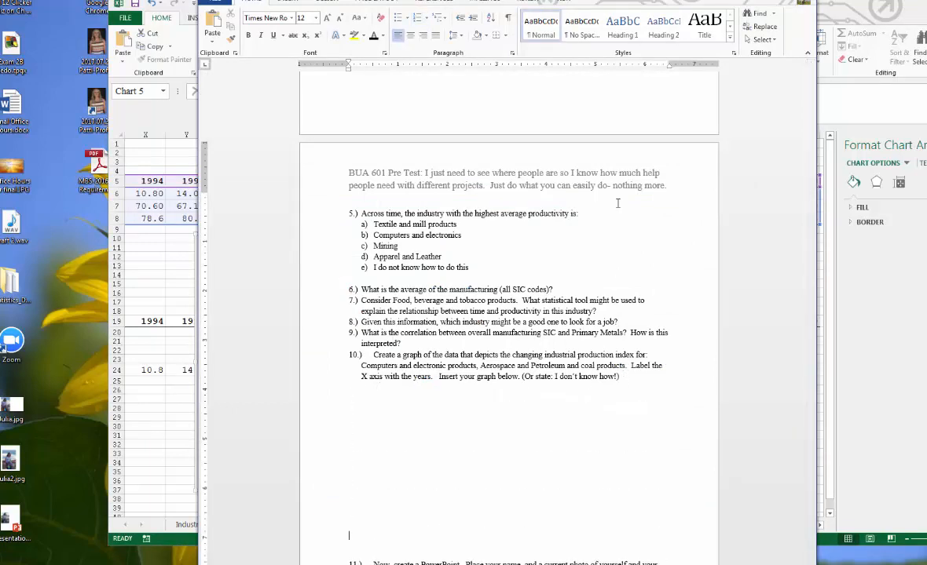
- Paste the copied chart below question 10
{"action": "left_click_drag", "start_coordinate": [581, 2], "coordinate": [545, 0]}
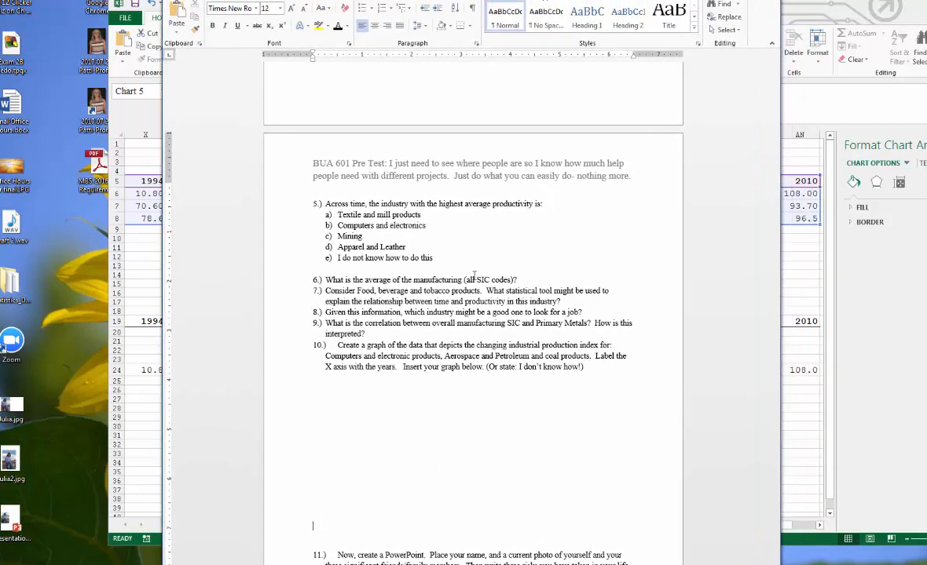
{"action": "right_click", "coordinate": [331, 383]}
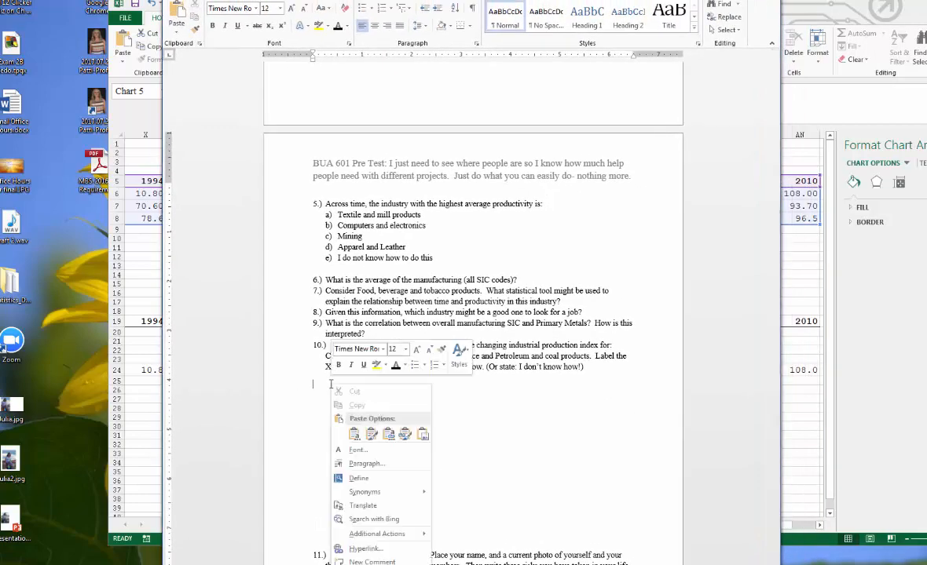
{"action": "left_click", "coordinate": [354, 435]}
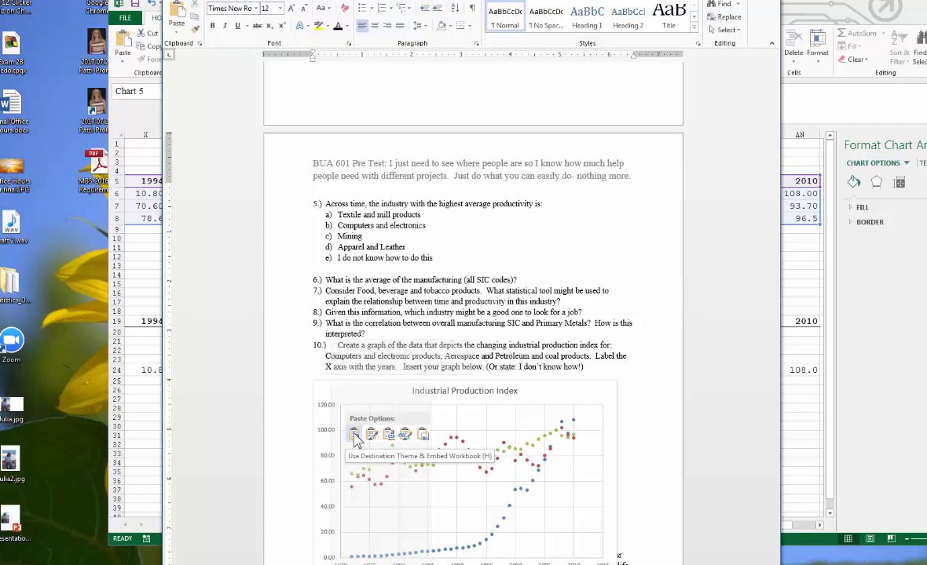
{"action": "left_click", "coordinate": [423, 437]}
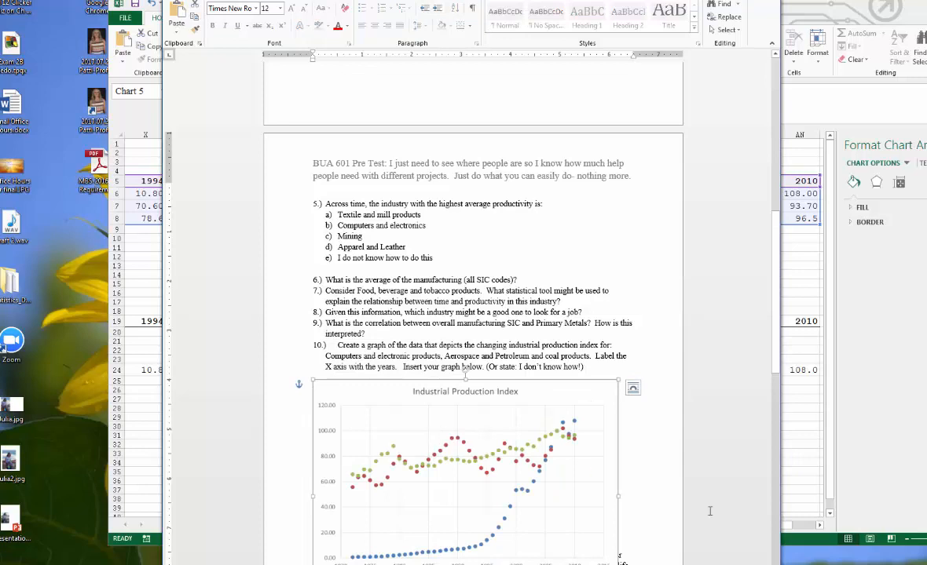
- Move the pasted chart back under question 10's text after it slipped down the page
{"action": "left_click_drag", "start_coordinate": [318, 387], "coordinate": [493, 521]}
{"action": "scroll", "coordinate": [534, 471], "scroll_direction": "down", "scroll_amount": 5}
{"action": "scroll", "coordinate": [546, 262], "scroll_direction": "up", "scroll_amount": 3}
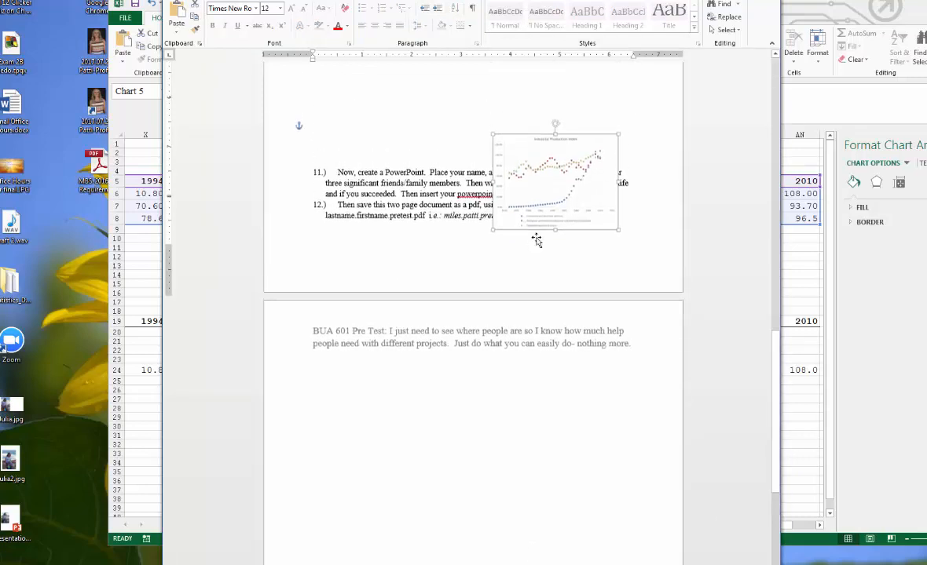
{"action": "left_click_drag", "start_coordinate": [498, 204], "coordinate": [368, 83]}
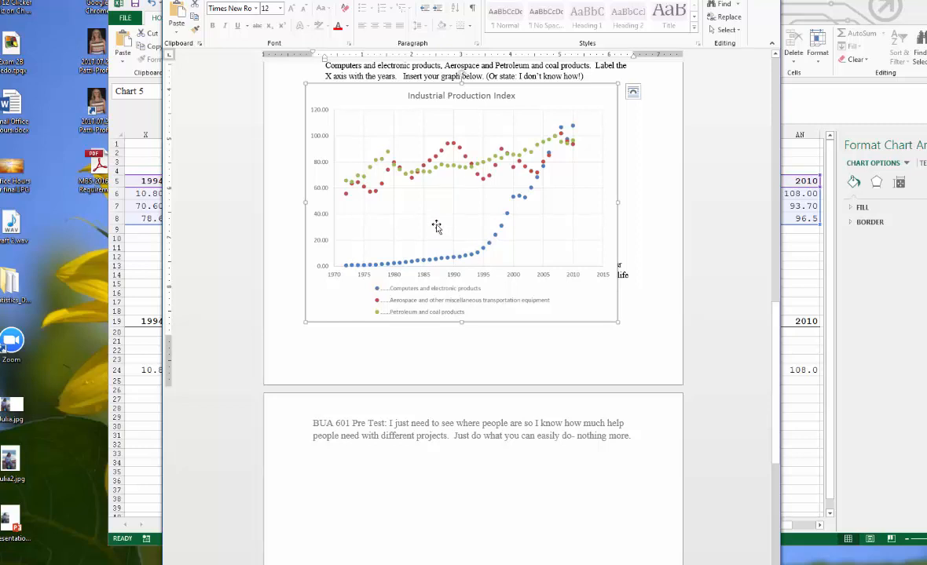
- Drag the chart higher on the page and widen it slightly
{"action": "left_click", "coordinate": [633, 94]}
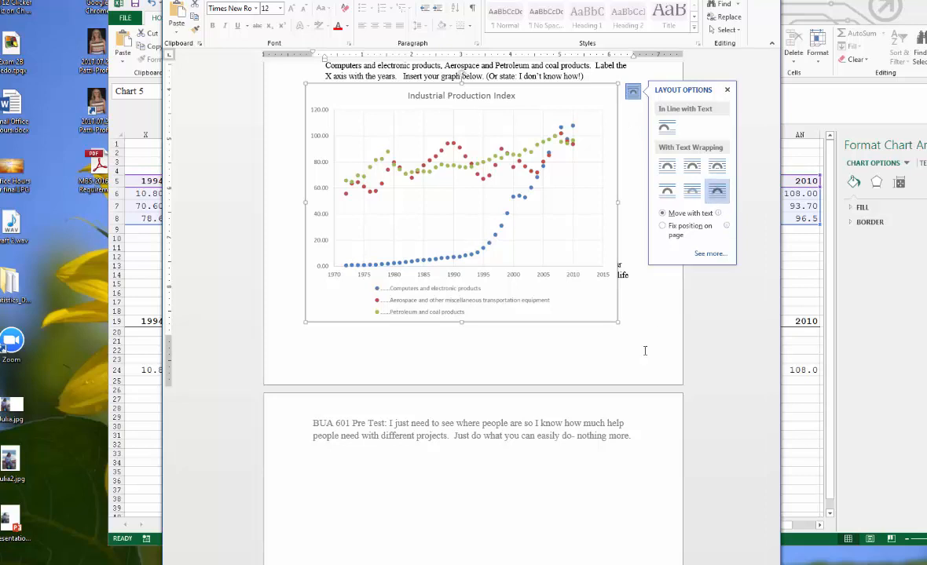
{"action": "left_click_drag", "start_coordinate": [591, 283], "coordinate": [577, 218]}
{"action": "scroll", "coordinate": [581, 330], "scroll_direction": "up", "scroll_amount": 3}
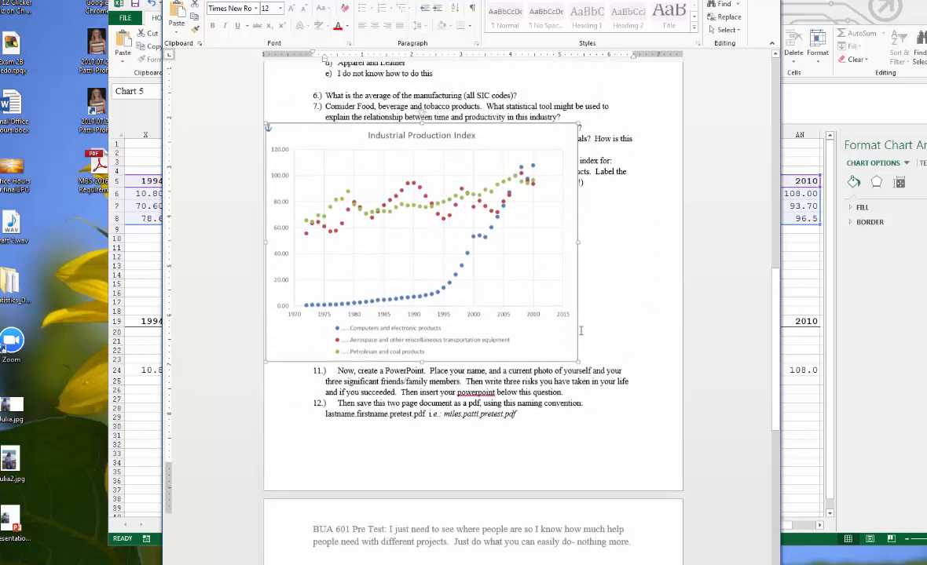
{"action": "left_click_drag", "start_coordinate": [577, 296], "coordinate": [626, 277]}
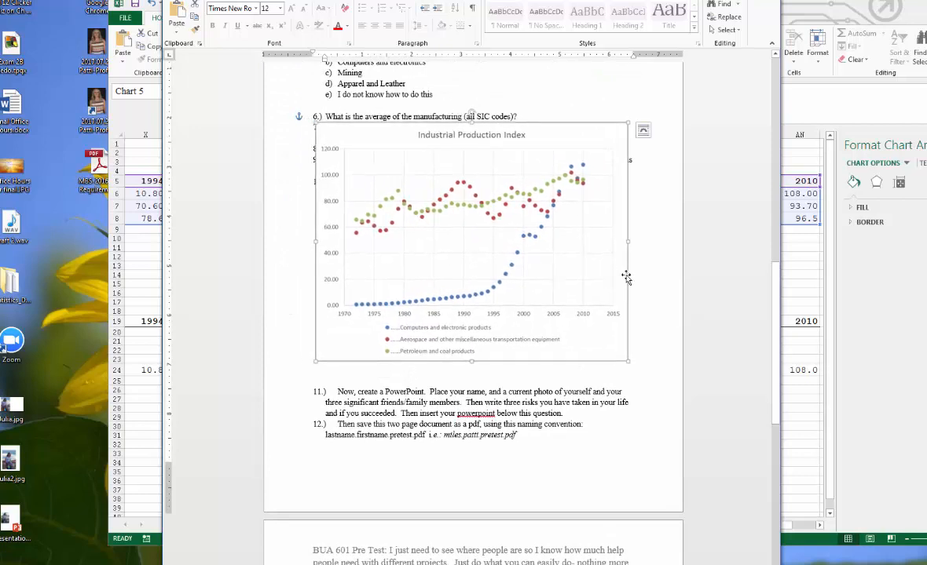
- Set the chart's text wrapping to Square and shrink it to sit beside question 10's text
{"action": "left_click", "coordinate": [643, 131]}
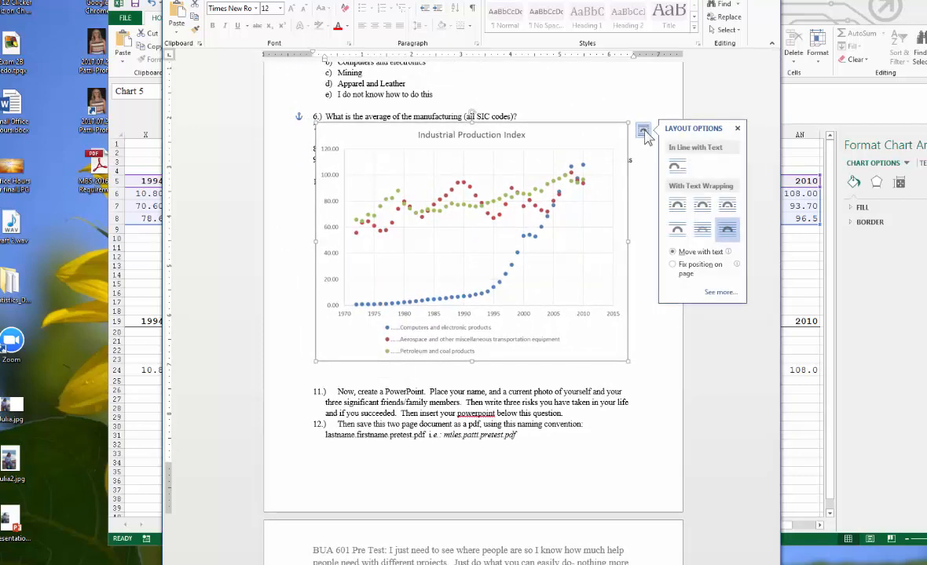
{"action": "left_click", "coordinate": [703, 205]}
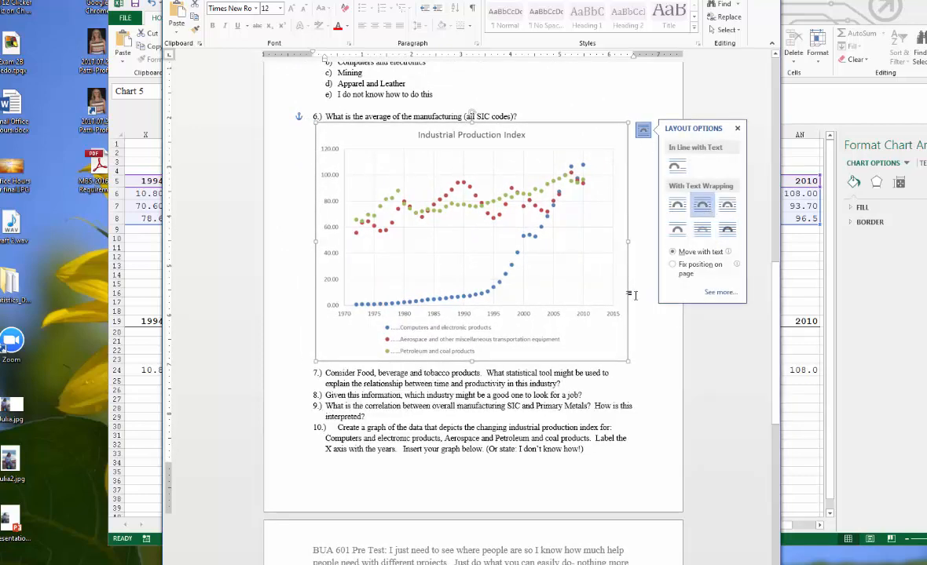
{"action": "left_click_drag", "start_coordinate": [628, 360], "coordinate": [607, 352]}
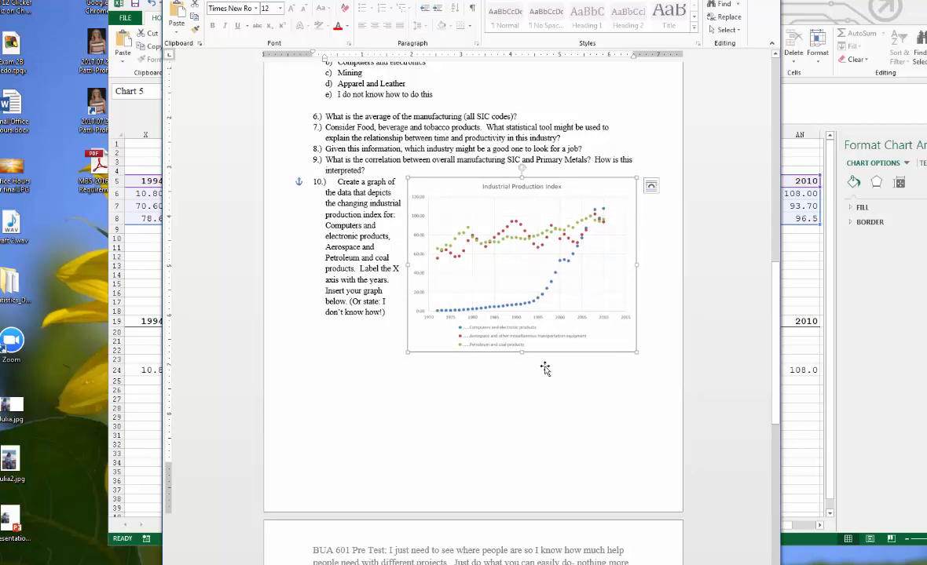
{"action": "left_click", "coordinate": [486, 368]}
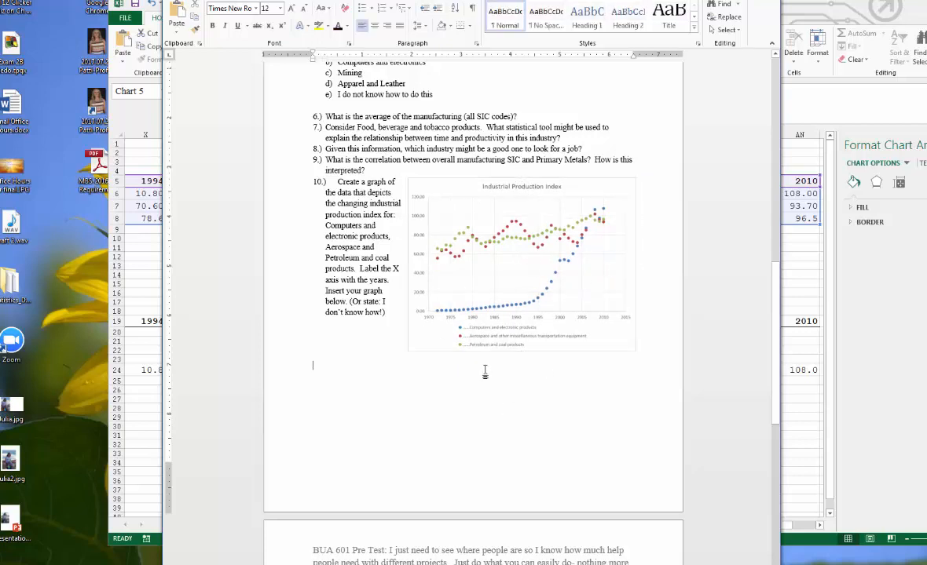
{"action": "right_click", "coordinate": [314, 369]}
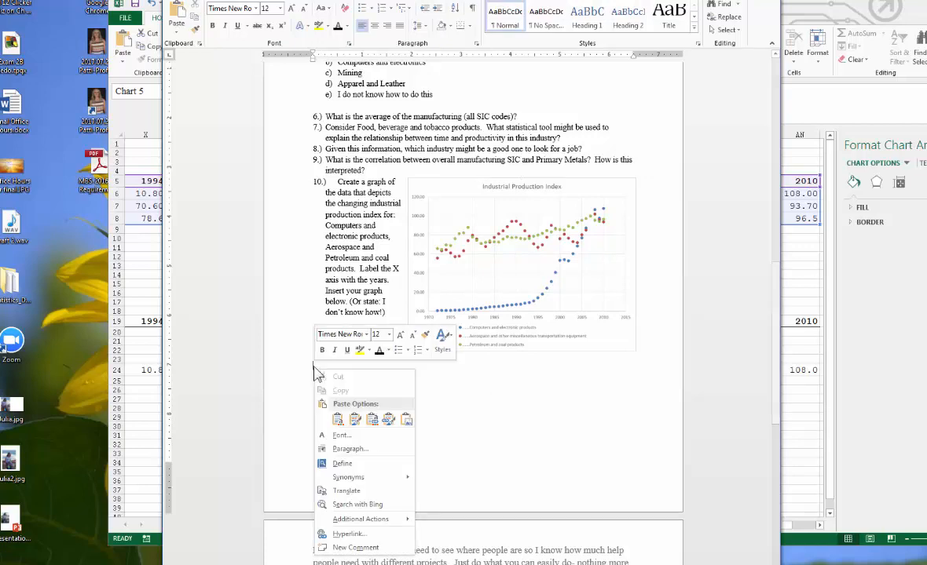
{"action": "left_click", "coordinate": [337, 424]}
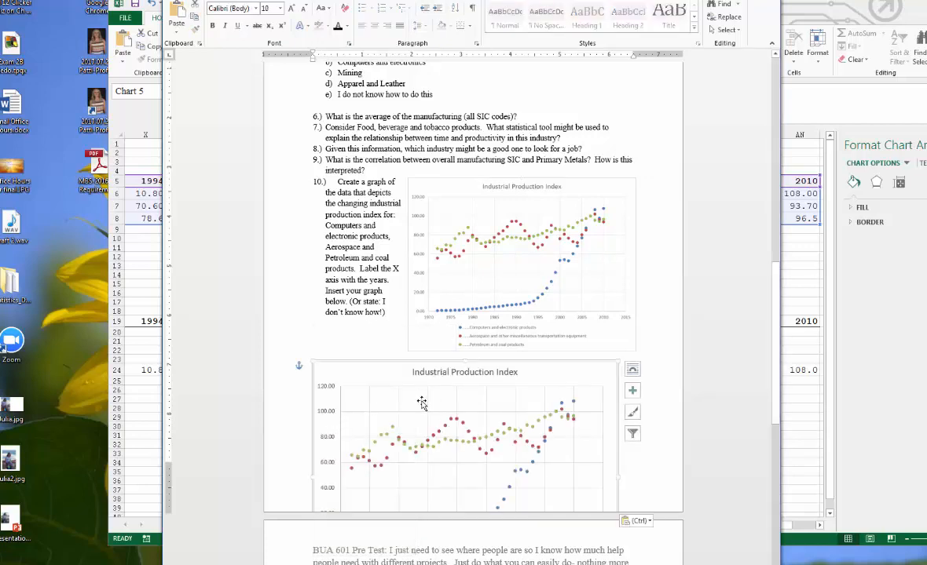
{"action": "scroll", "coordinate": [495, 384], "scroll_direction": "down", "scroll_amount": 1}
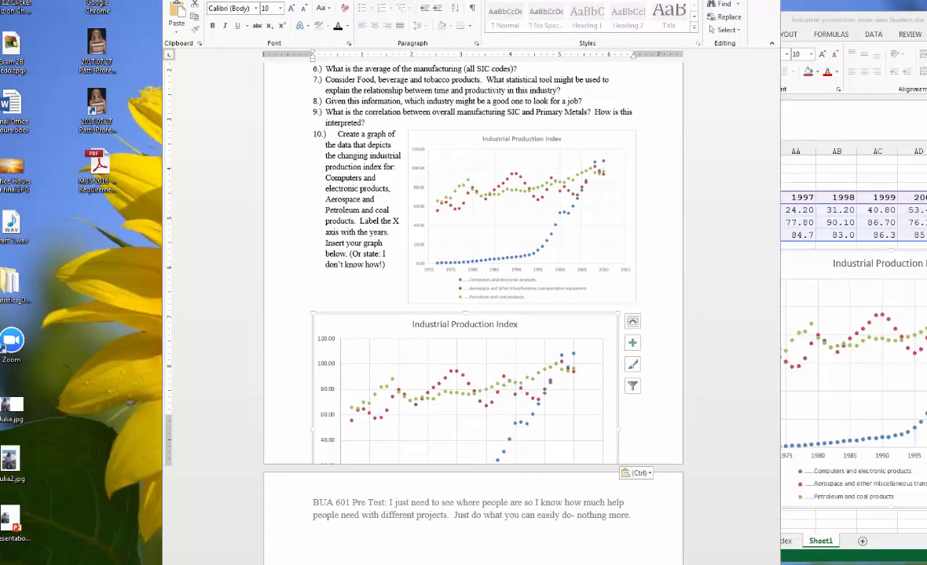
{"action": "left_click", "coordinate": [564, 314]}
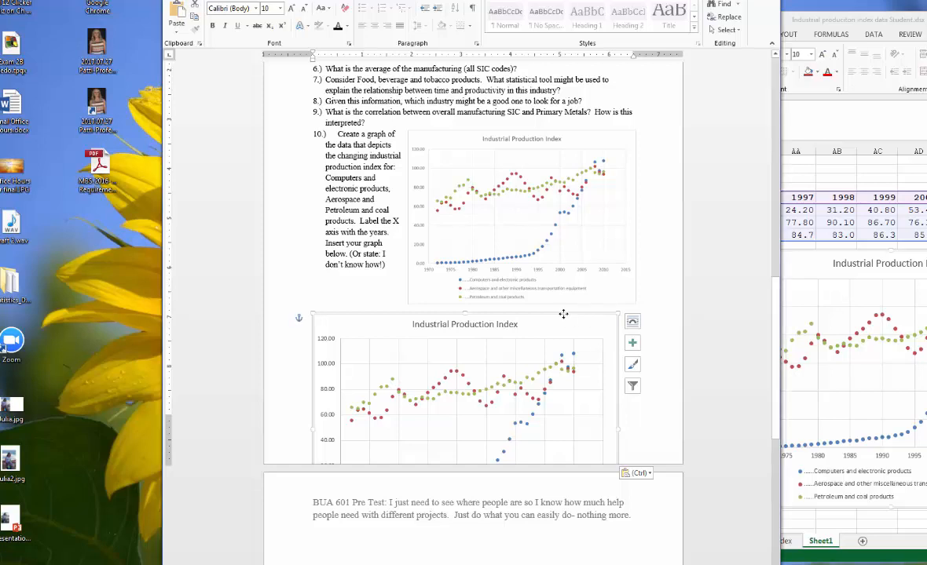
{"action": "key", "text": "Delete"}
{"action": "left_click", "coordinate": [566, 336]}
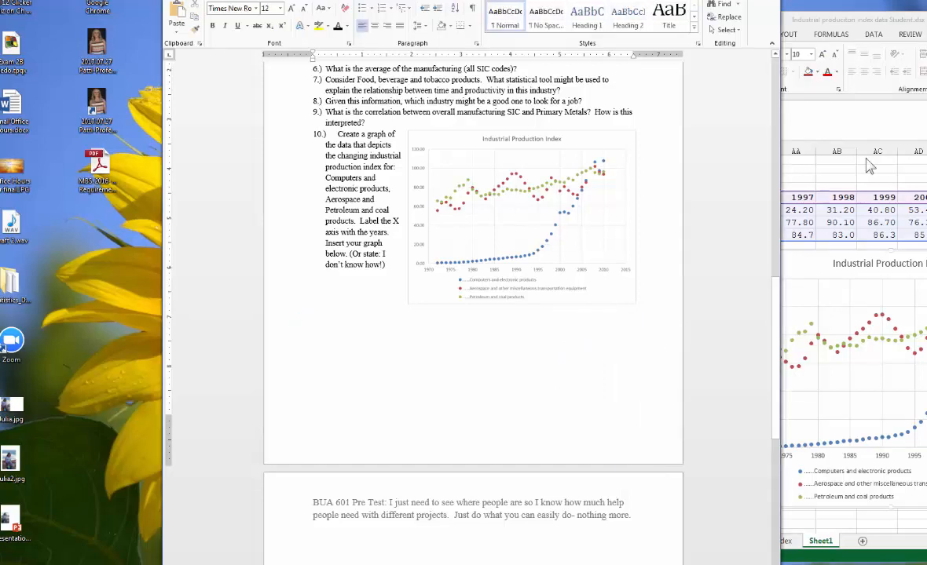
- Move the Excel and Word windows aside, switch to PowerPoint and open the second slide of the introduction presentation
{"action": "left_click_drag", "start_coordinate": [854, 18], "coordinate": [926, 22]}
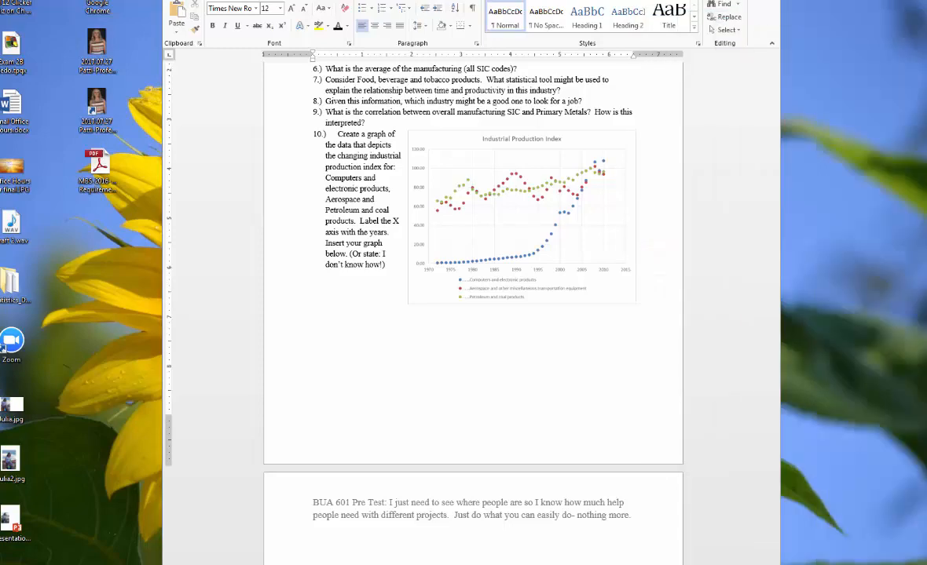
{"action": "left_click_drag", "start_coordinate": [385, 0], "coordinate": [478, 1]}
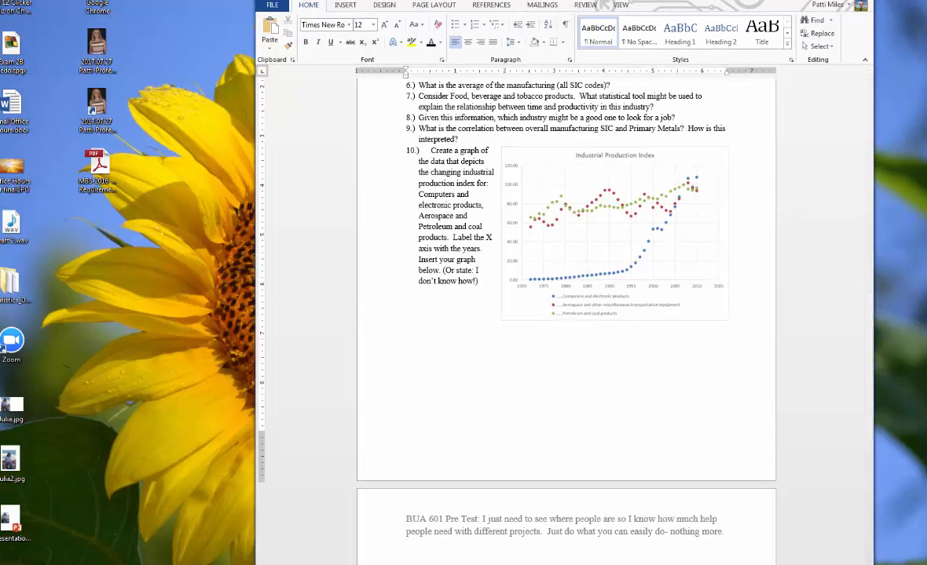
{"action": "left_click", "coordinate": [267, 564]}
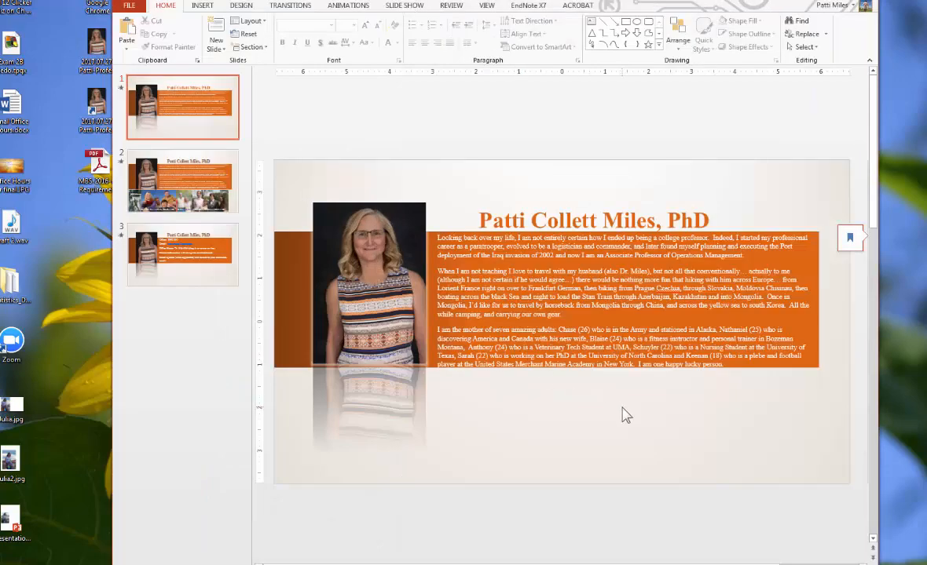
{"action": "left_click", "coordinate": [179, 185]}
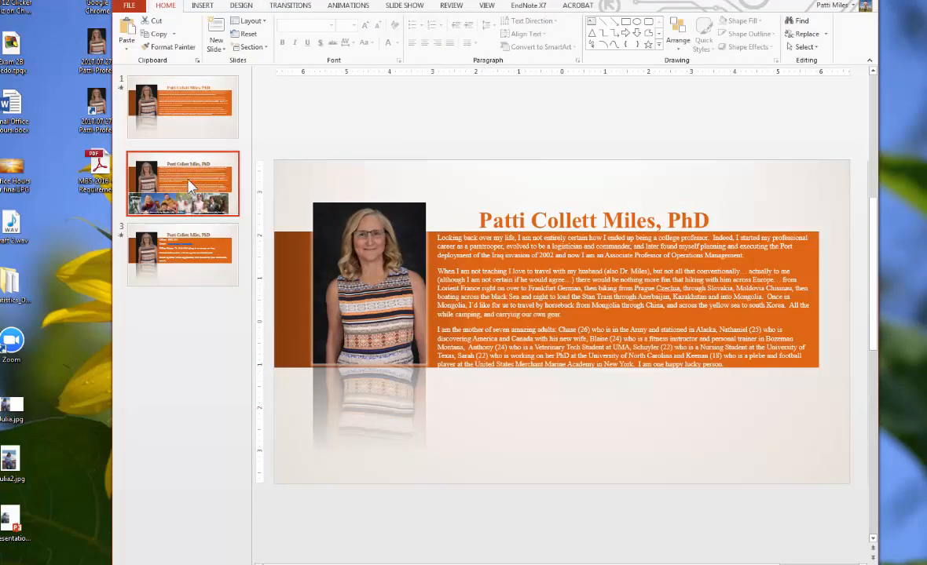
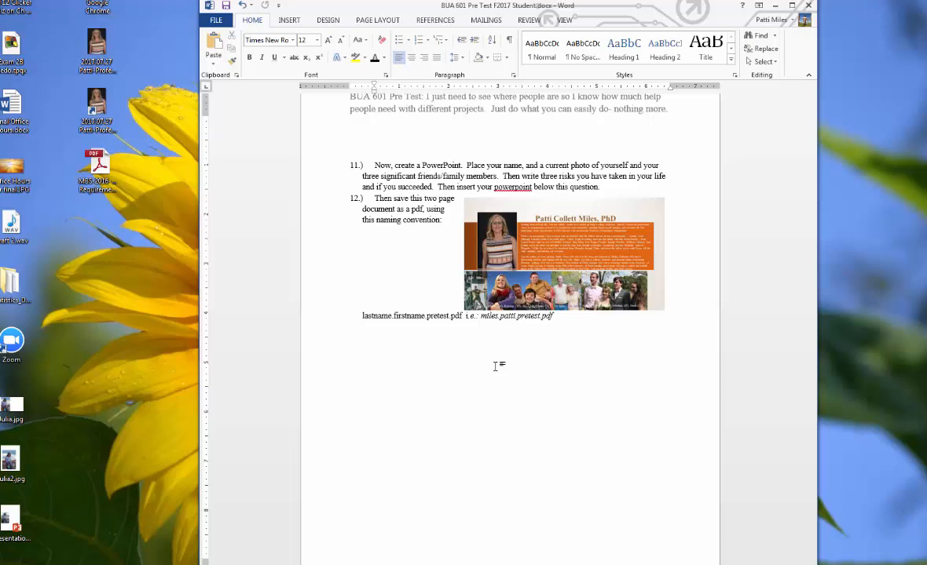
- Open Save As for the pretest document and browse into the Pretest folder under B BUA 601
{"action": "left_click", "coordinate": [540, 50]}
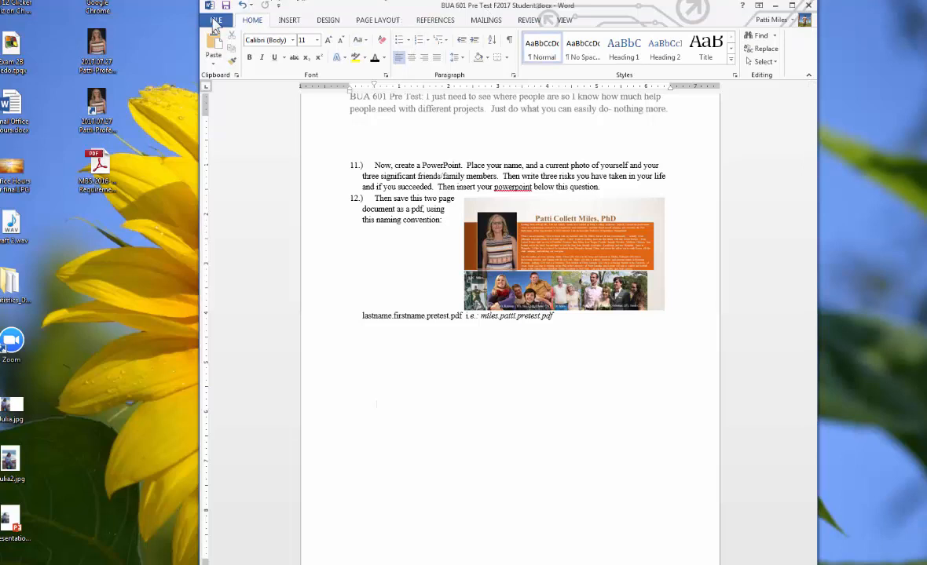
{"action": "left_click", "coordinate": [215, 20]}
{"action": "left_click", "coordinate": [223, 135]}
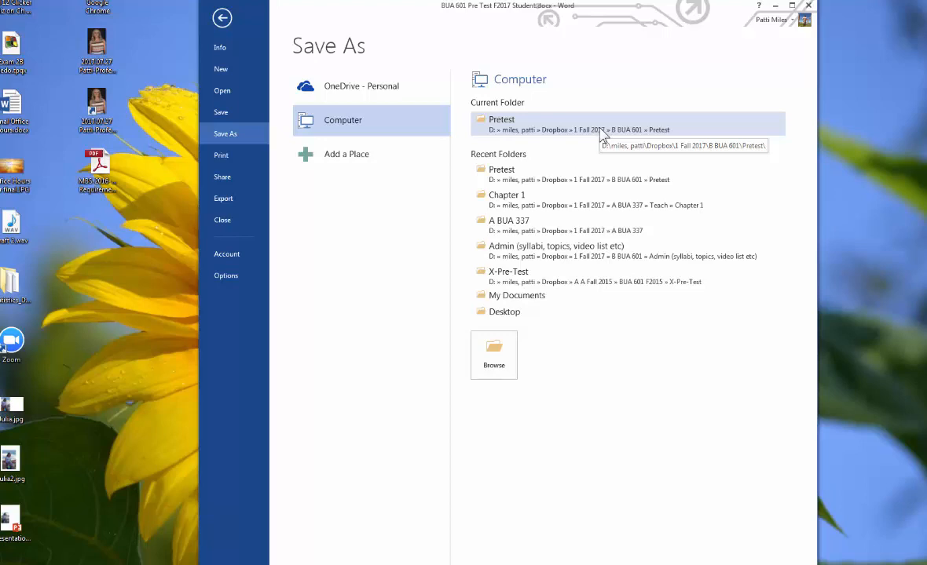
{"action": "left_click", "coordinate": [518, 125]}
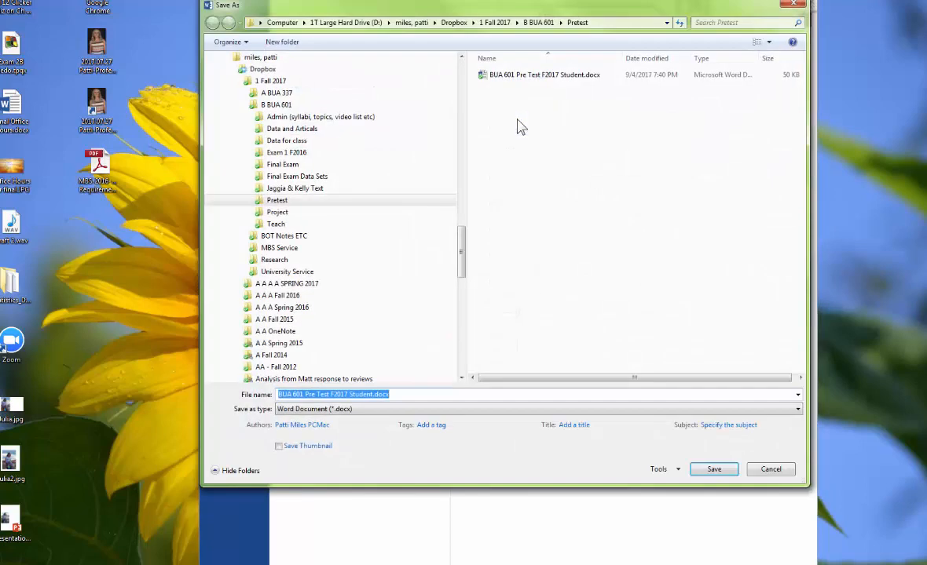
{"action": "left_click", "coordinate": [536, 23]}
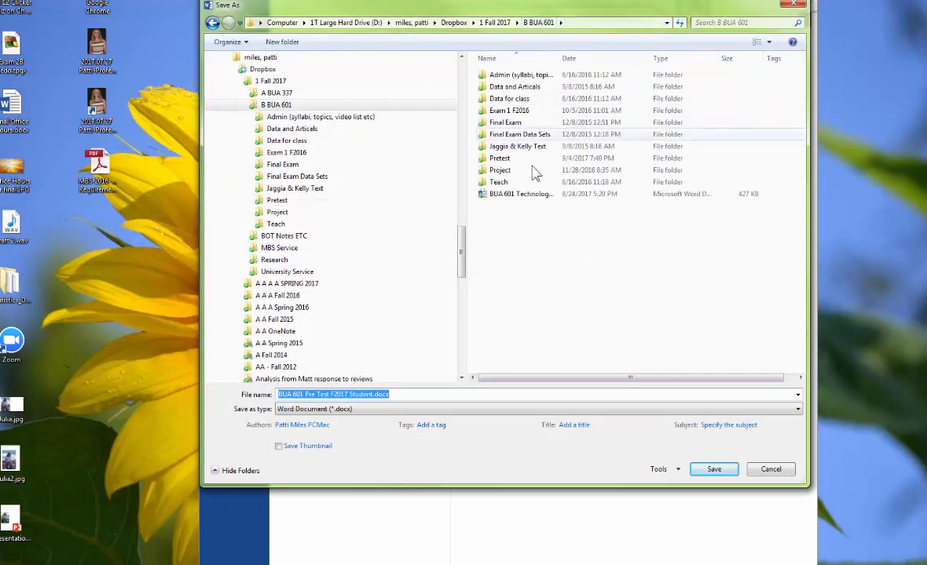
{"action": "double_click", "coordinate": [498, 160]}
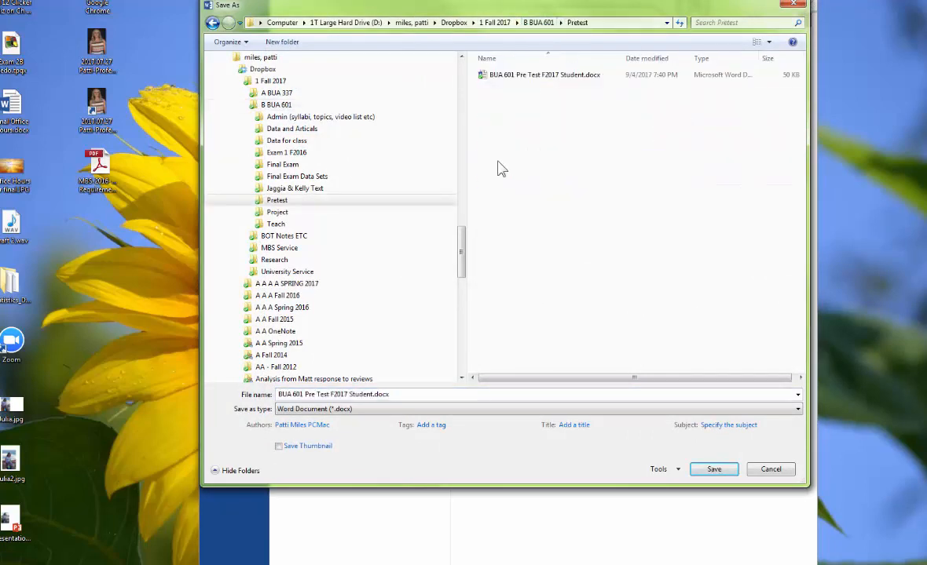
- Save the document as a Word file named with the student's last name, first name and BUA 601 Pretest
{"action": "left_click", "coordinate": [304, 394]}
{"action": "left_click", "coordinate": [304, 395]}
{"action": "left_click", "coordinate": [277, 396]}
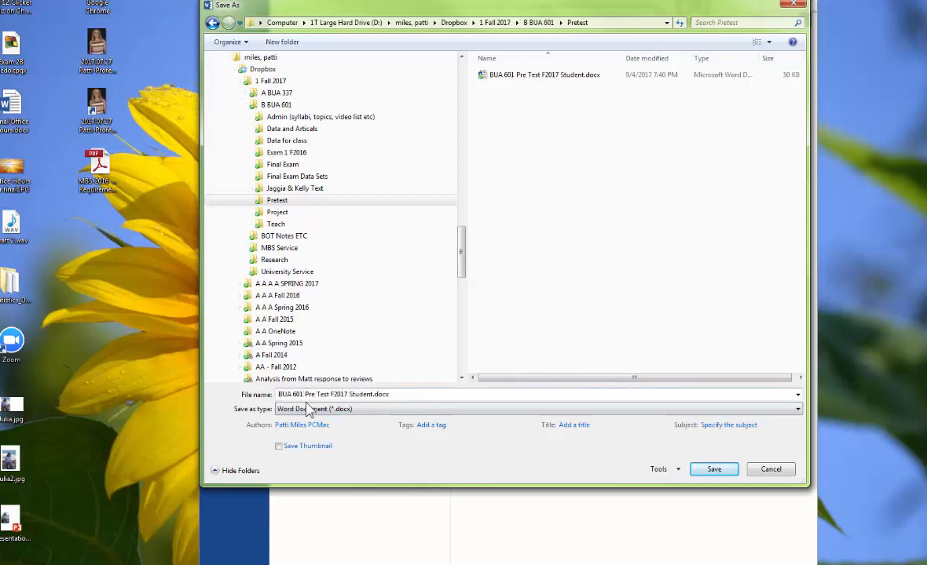
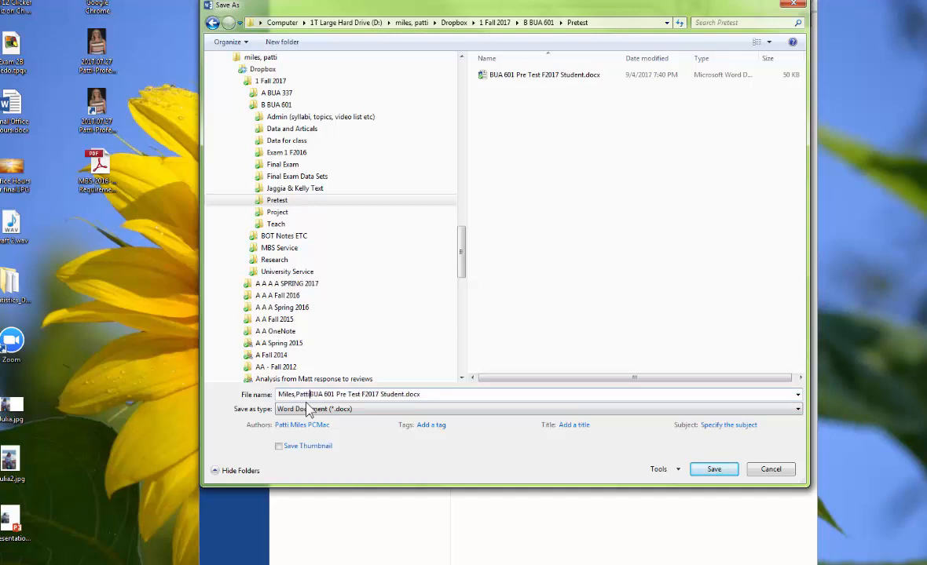
{"action": "type", "text": " BUA 601 PR"}
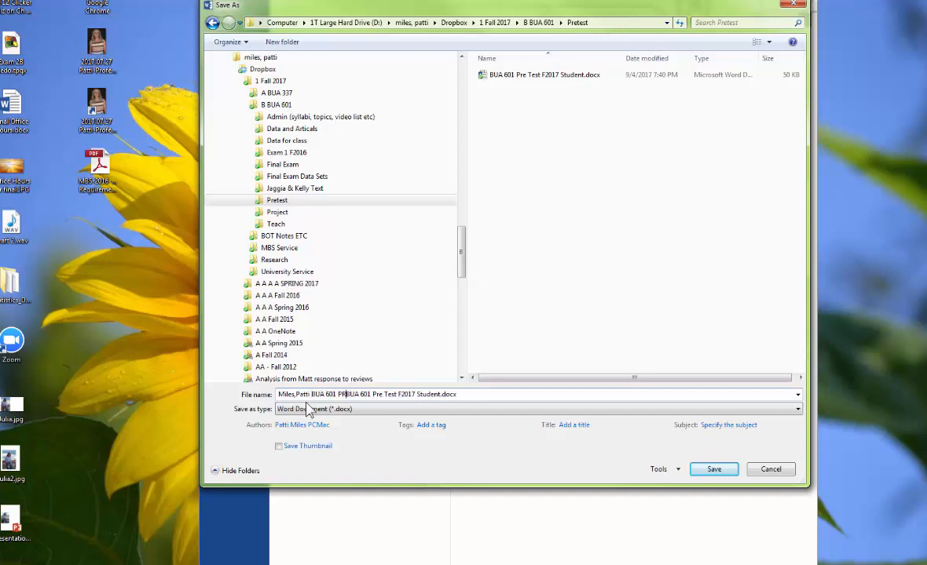
{"action": "key", "text": "BackSpace"}
{"action": "type", "text": "retest"}
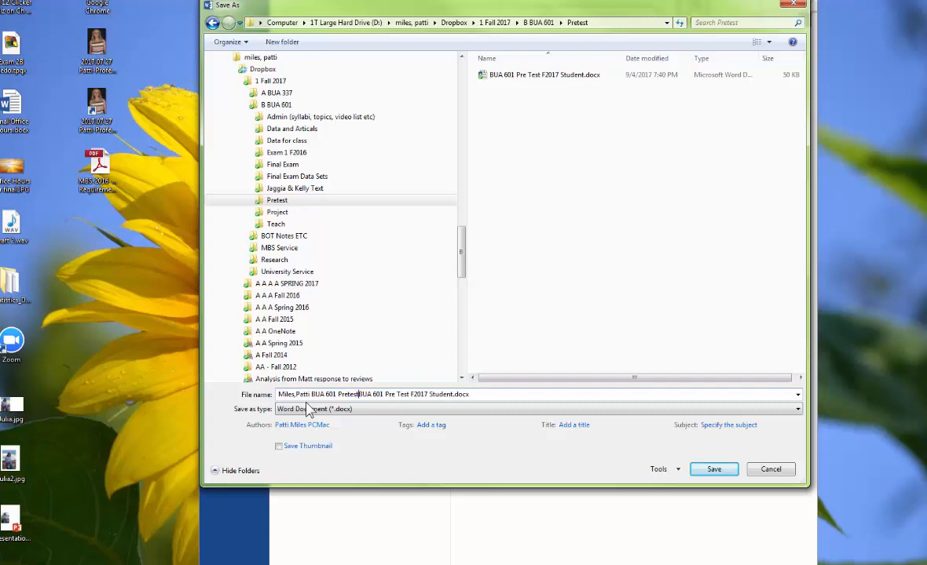
{"action": "left_click_drag", "start_coordinate": [223, 6], "coordinate": [252, 0]}
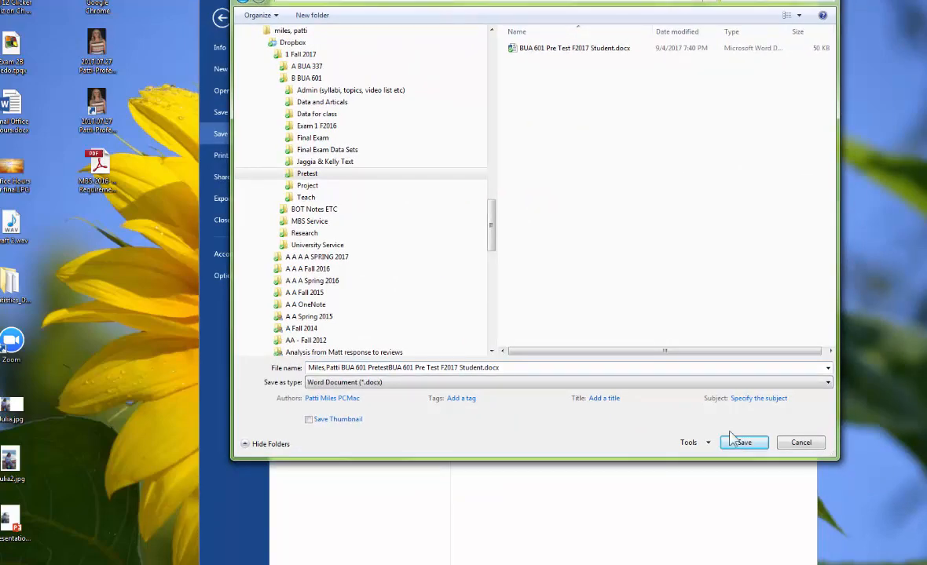
{"action": "left_click_drag", "start_coordinate": [481, 370], "coordinate": [390, 369]}
{"action": "key", "text": "BackSpace"}
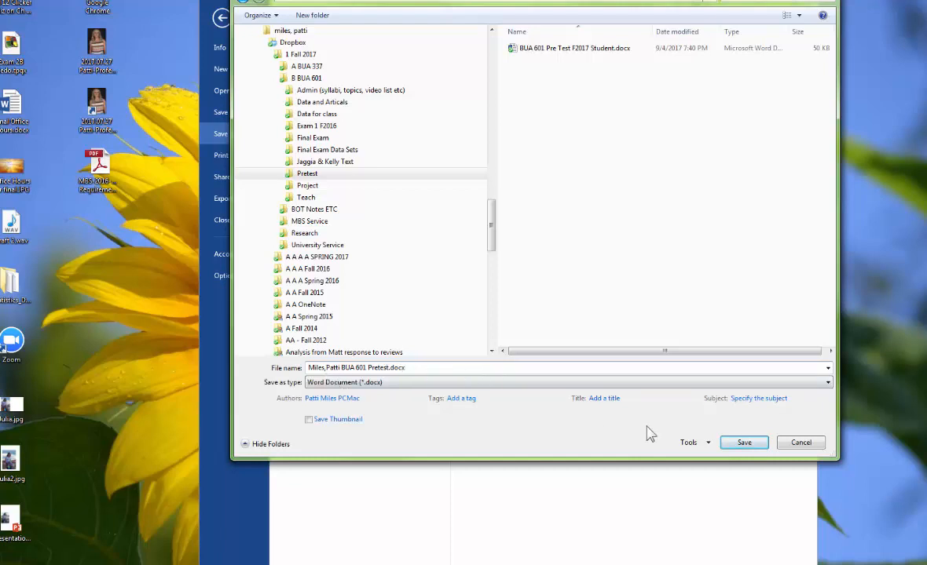
{"action": "left_click", "coordinate": [743, 443]}
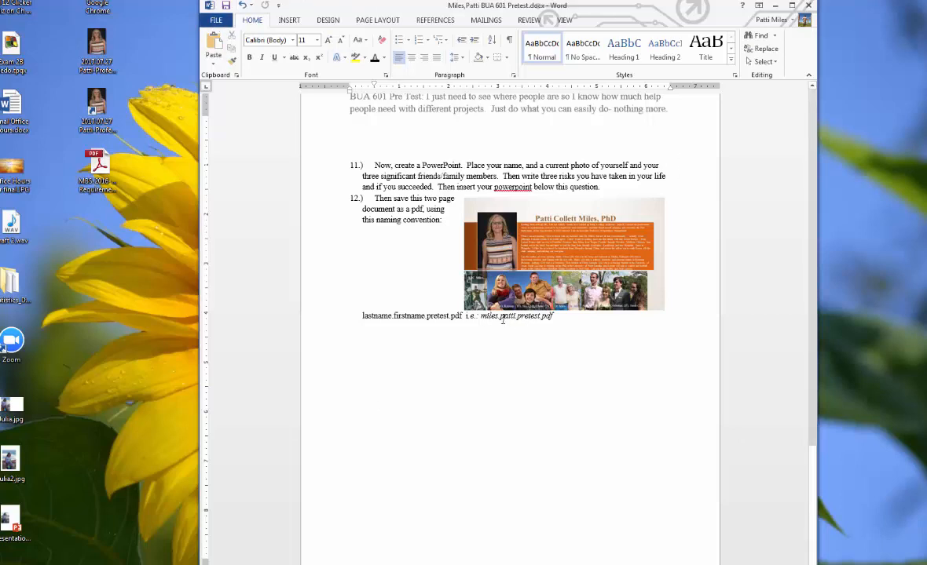
- Save a PDF copy in the Pretest folder, named as the student's last name, first name and Pretest separated by periods
{"action": "left_click", "coordinate": [218, 21]}
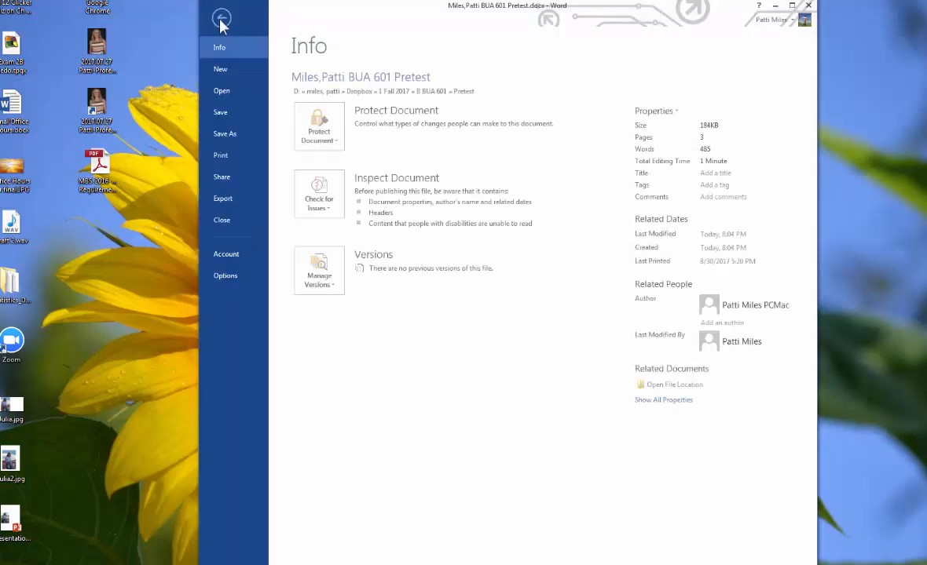
{"action": "left_click", "coordinate": [228, 134]}
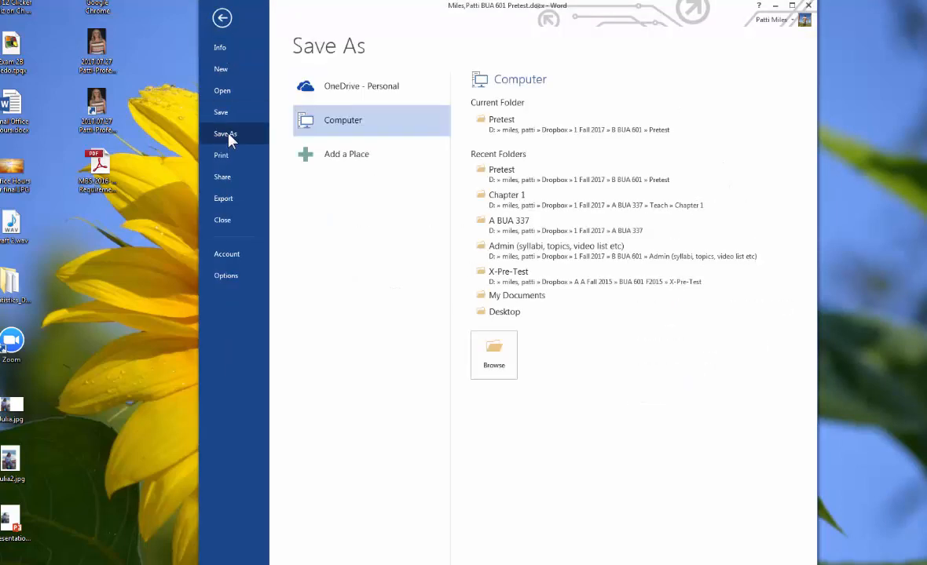
{"action": "left_click", "coordinate": [511, 129]}
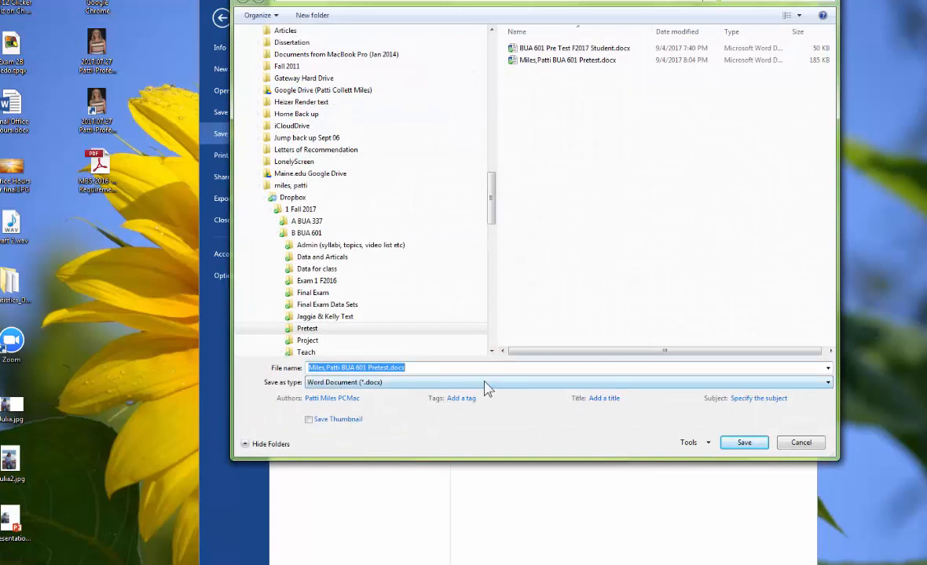
{"action": "left_click", "coordinate": [425, 385]}
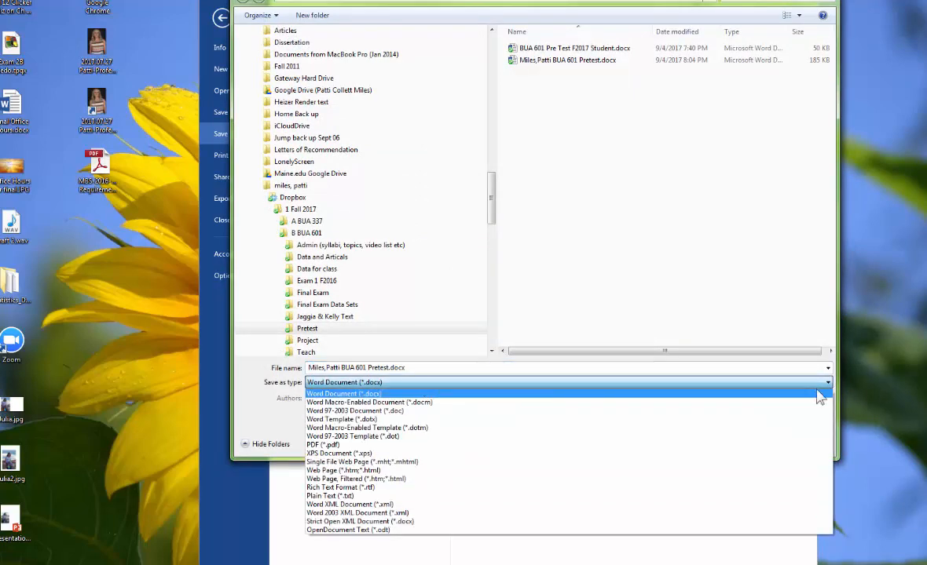
{"action": "left_click", "coordinate": [346, 444]}
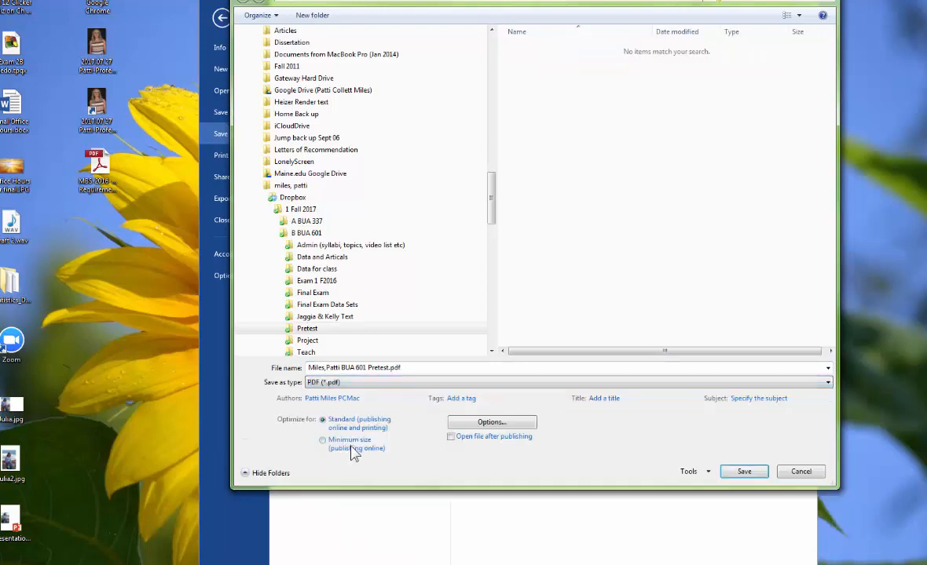
{"action": "left_click", "coordinate": [327, 368]}
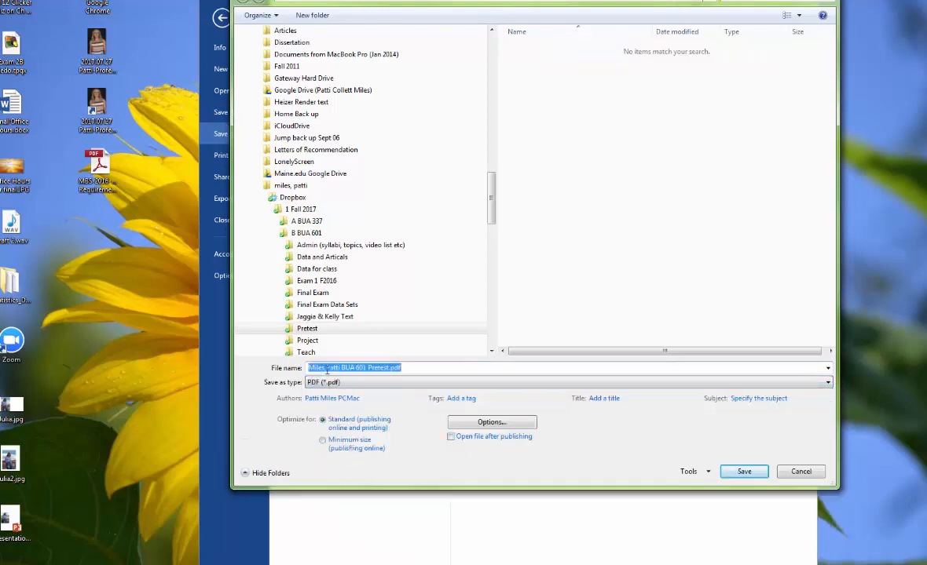
{"action": "left_click", "coordinate": [327, 368]}
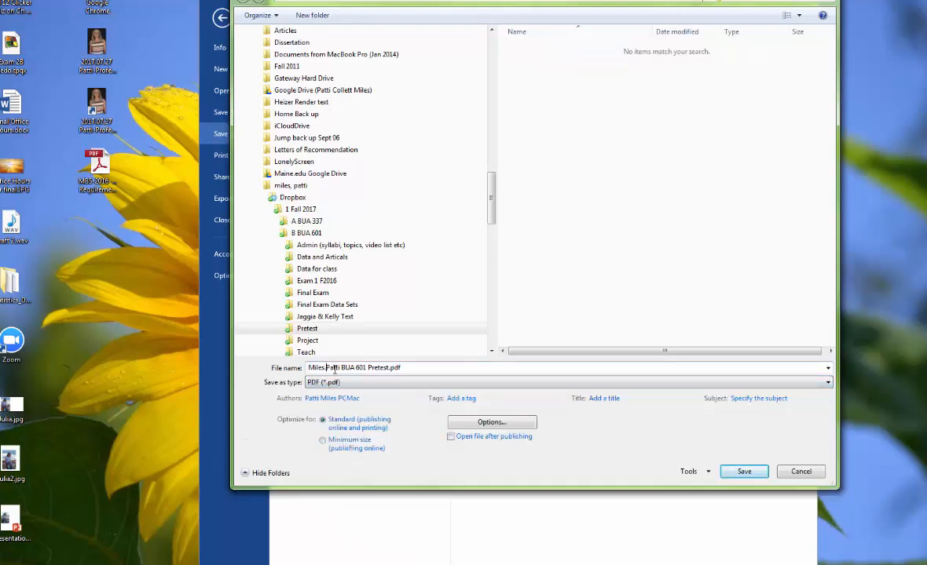
{"action": "left_click_drag", "start_coordinate": [340, 368], "coordinate": [366, 367]}
{"action": "key", "text": "BackSpace"}
{"action": "type", "text": "."}
{"action": "left_click", "coordinate": [341, 367]}
{"action": "left_click", "coordinate": [742, 471]}
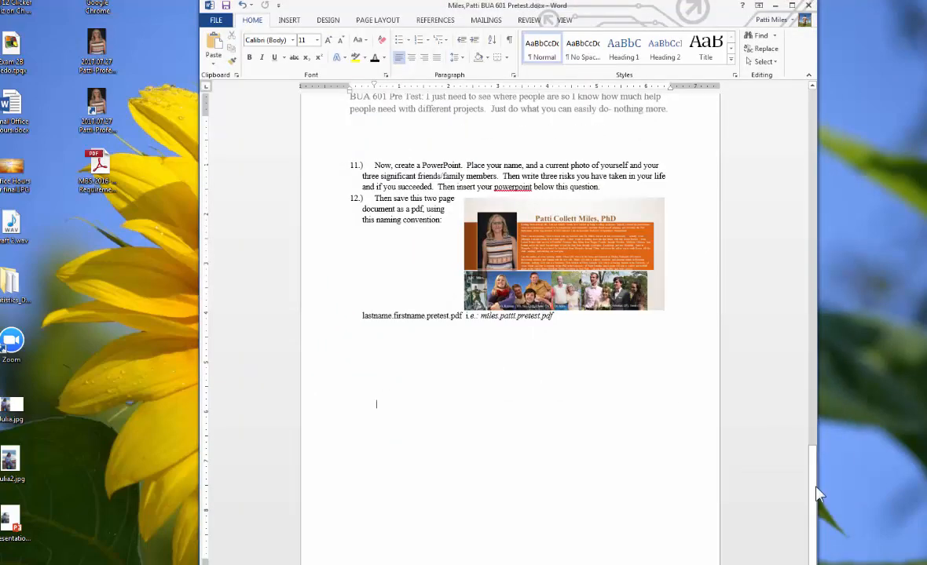
- Switch to the Blackboard Pretest upload assignment in the browser and attach the saved PDF from the Pretest folder
{"action": "left_click_drag", "start_coordinate": [816, 493], "coordinate": [815, 191]}
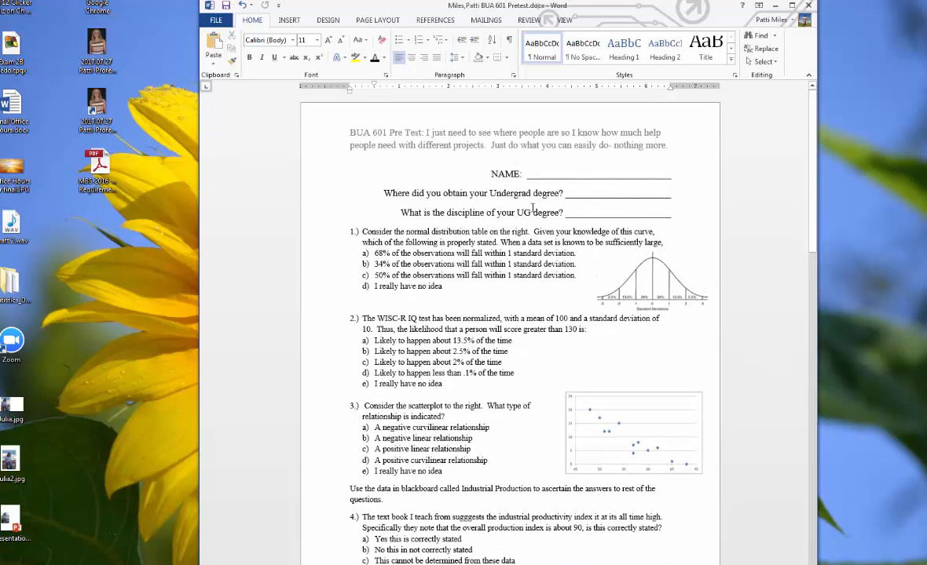
{"action": "left_click", "coordinate": [529, 173]}
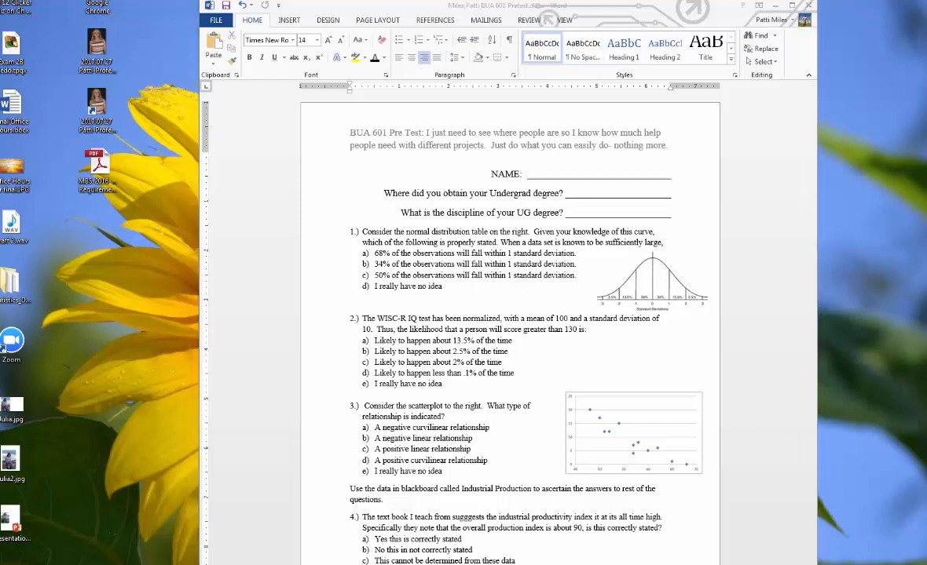
{"action": "left_click_drag", "start_coordinate": [926, 86], "coordinate": [623, 20]}
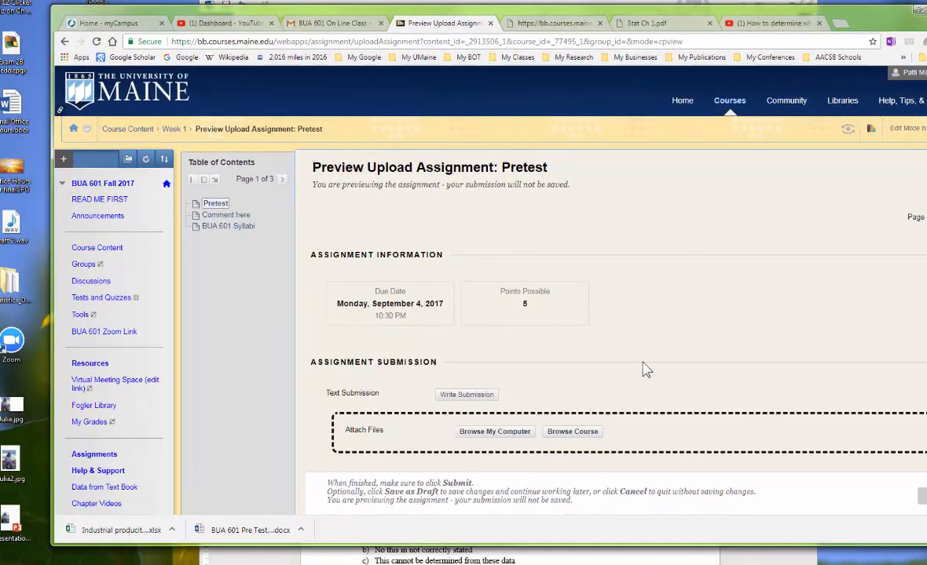
{"action": "left_click_drag", "start_coordinate": [554, 545], "coordinate": [549, 564]}
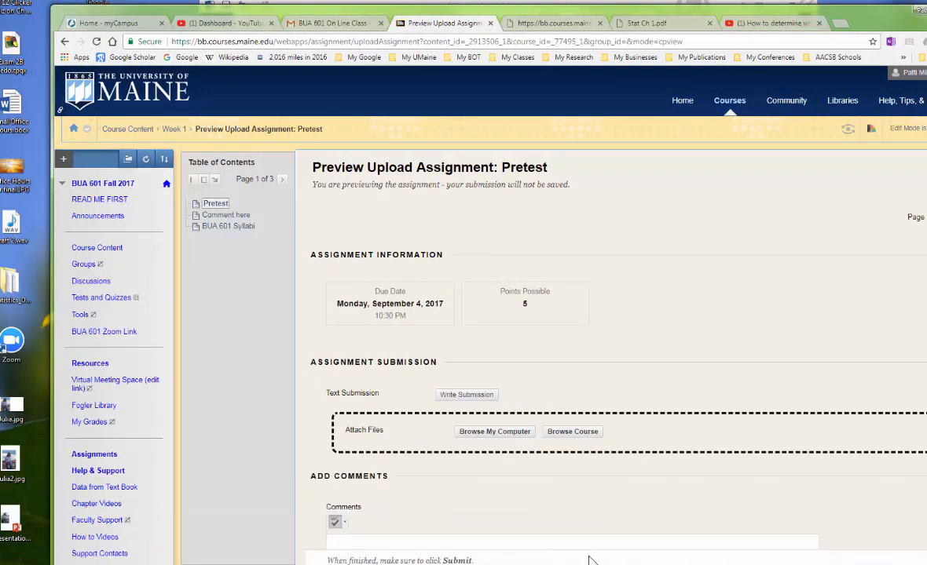
{"action": "left_click", "coordinate": [488, 434]}
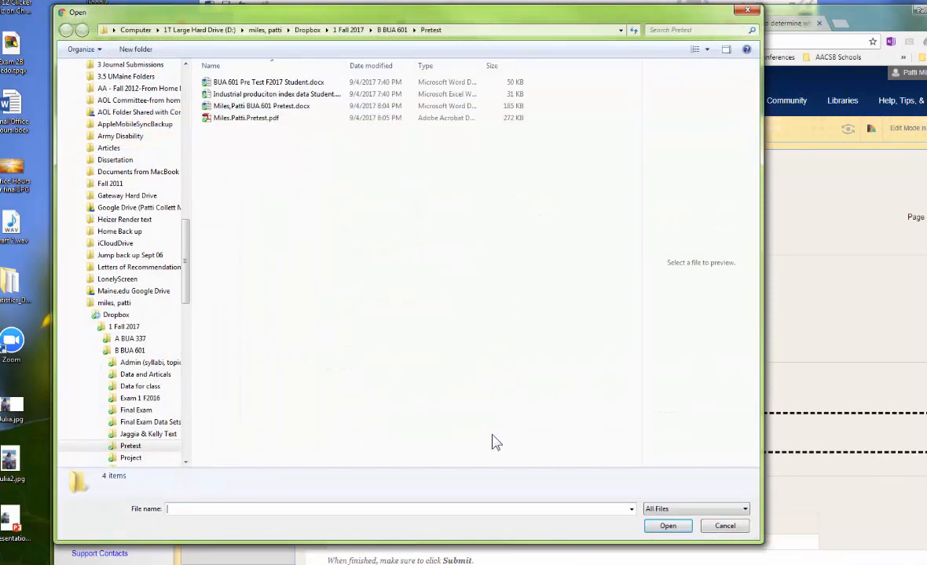
{"action": "left_click", "coordinate": [253, 119]}
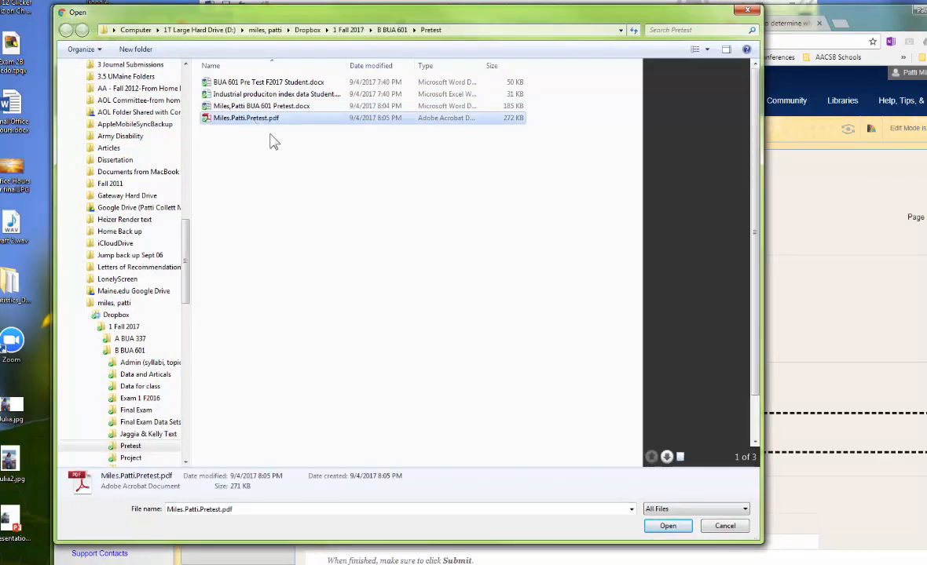
{"action": "left_click", "coordinate": [667, 526]}
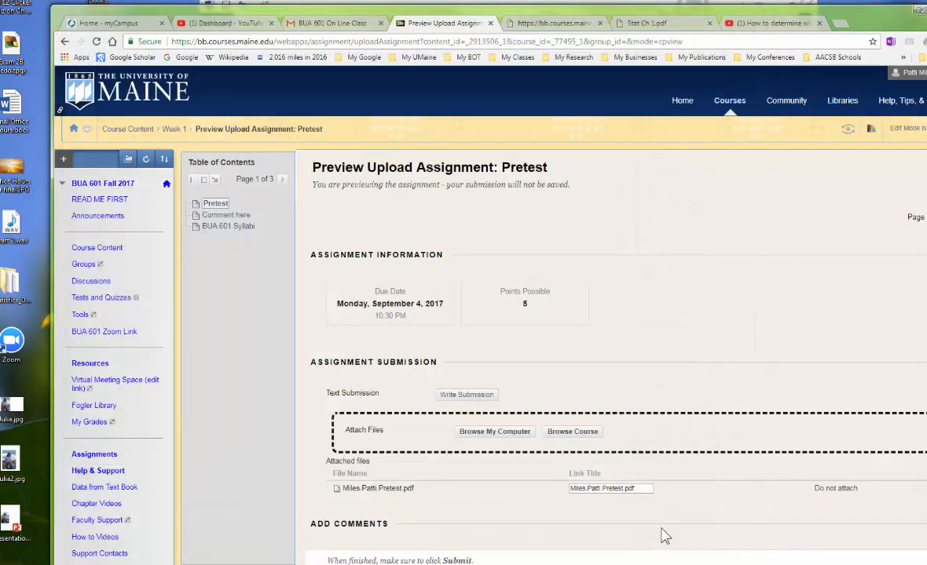